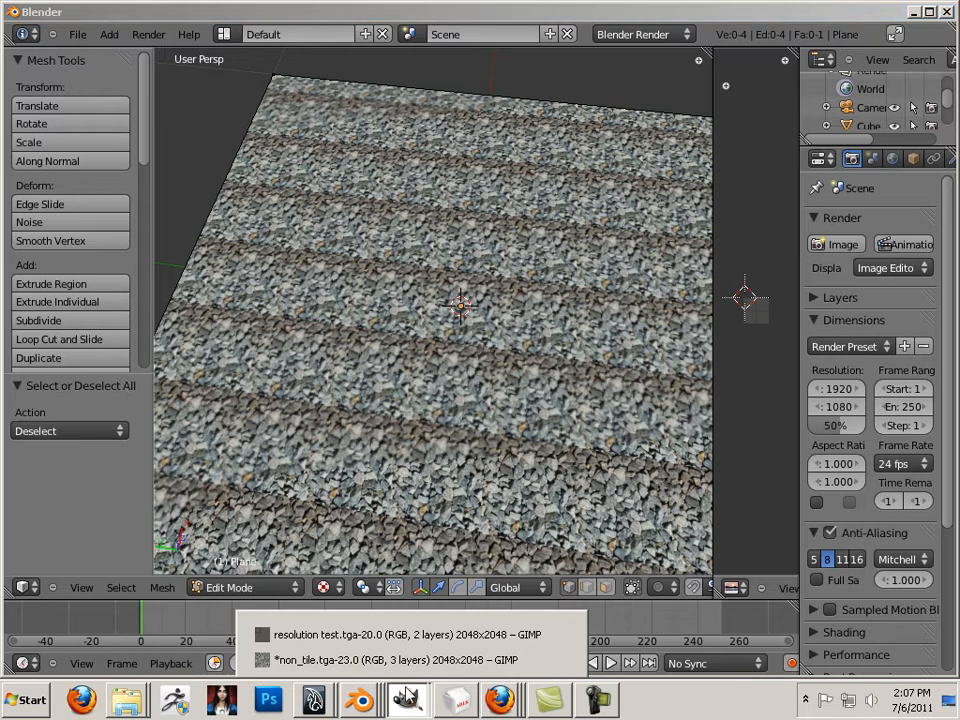
Switch to the non_tile.tga gravel image in GIMP to view the source texture, and return to the textured plane in Blender
left_click(413, 662)
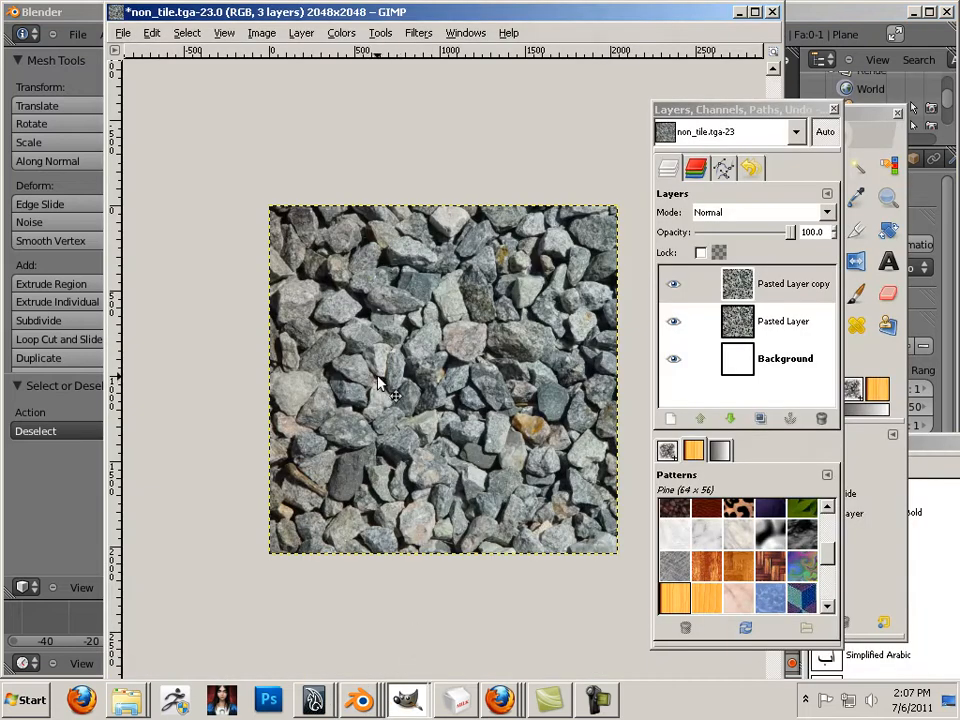
mouse_move(360, 703)
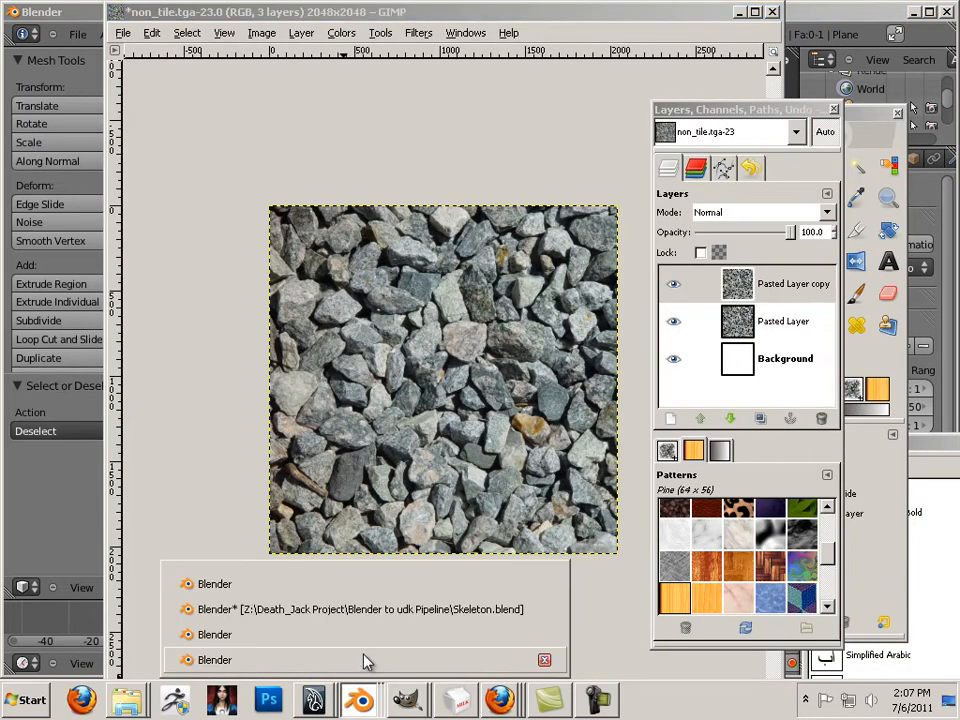
left_click(364, 660)
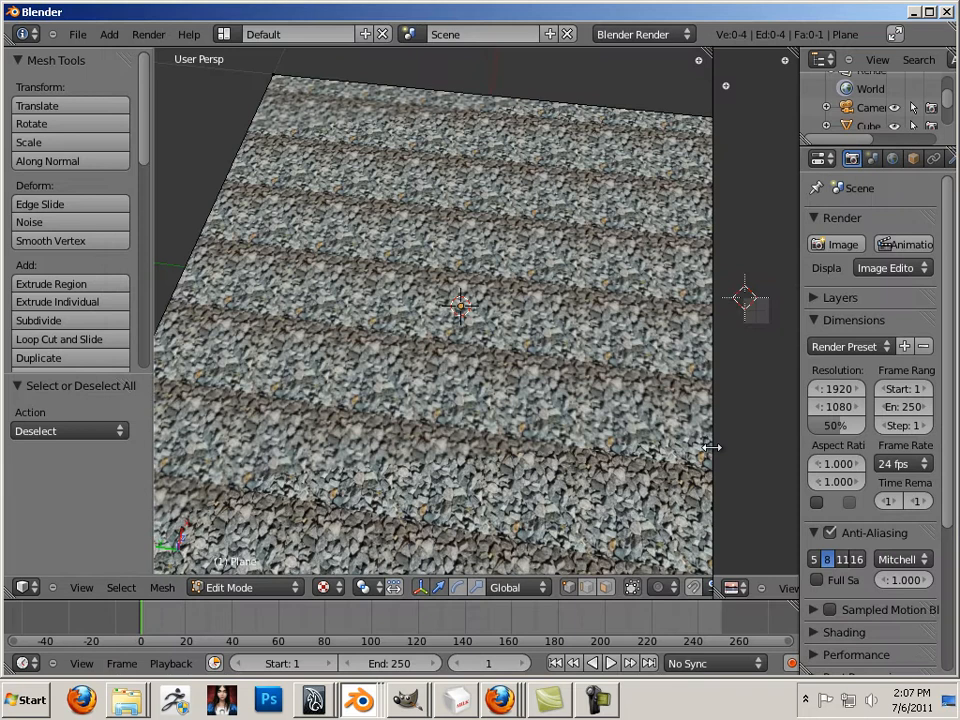
Widen the UV/Image Editor and select the whole plane in Edit Mode to examine its UV layout against the gravel image
left_click_drag(713, 446, 514, 420)
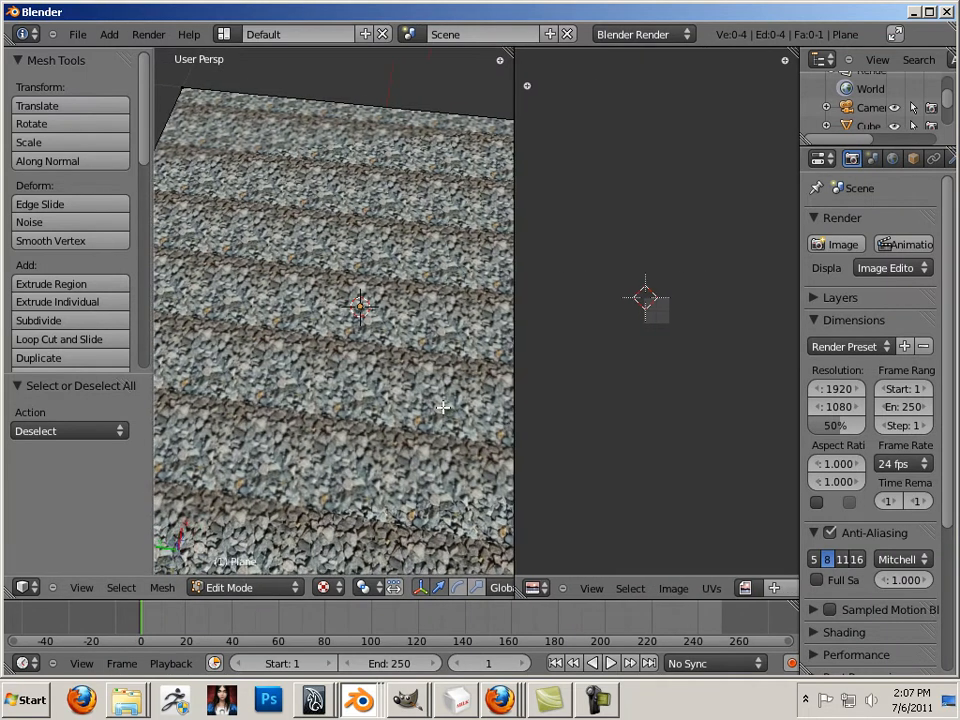
key("Tab")
key("Tab")
key("Tab")
key("Tab")
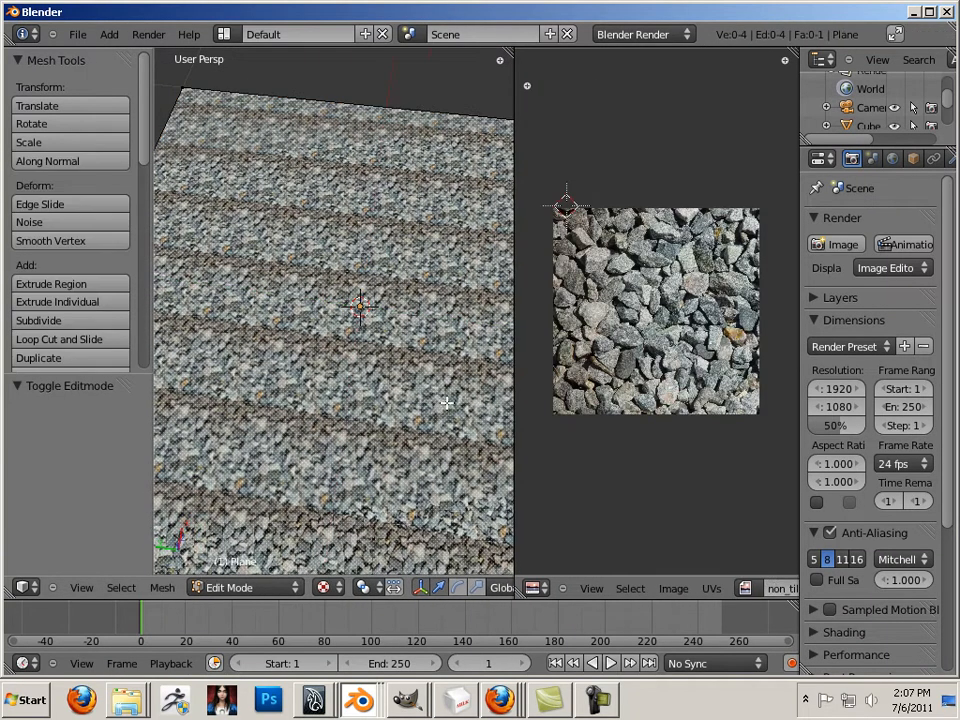
scroll(735, 444, "down", 7)
key("Tab")
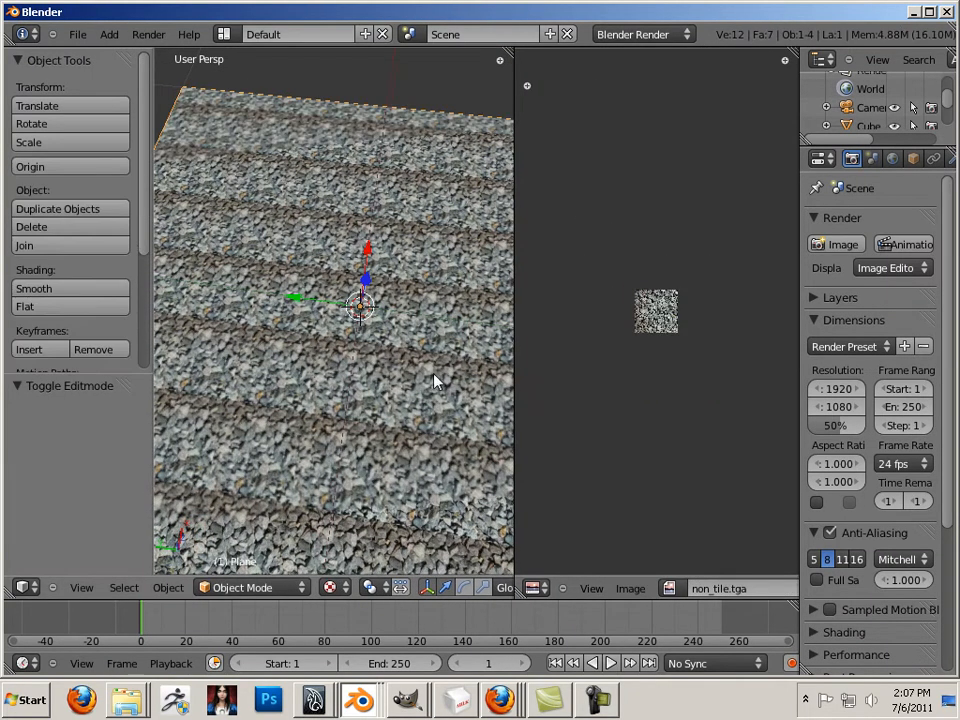
key("Tab")
key("a")
scroll(640, 421, "down", 4)
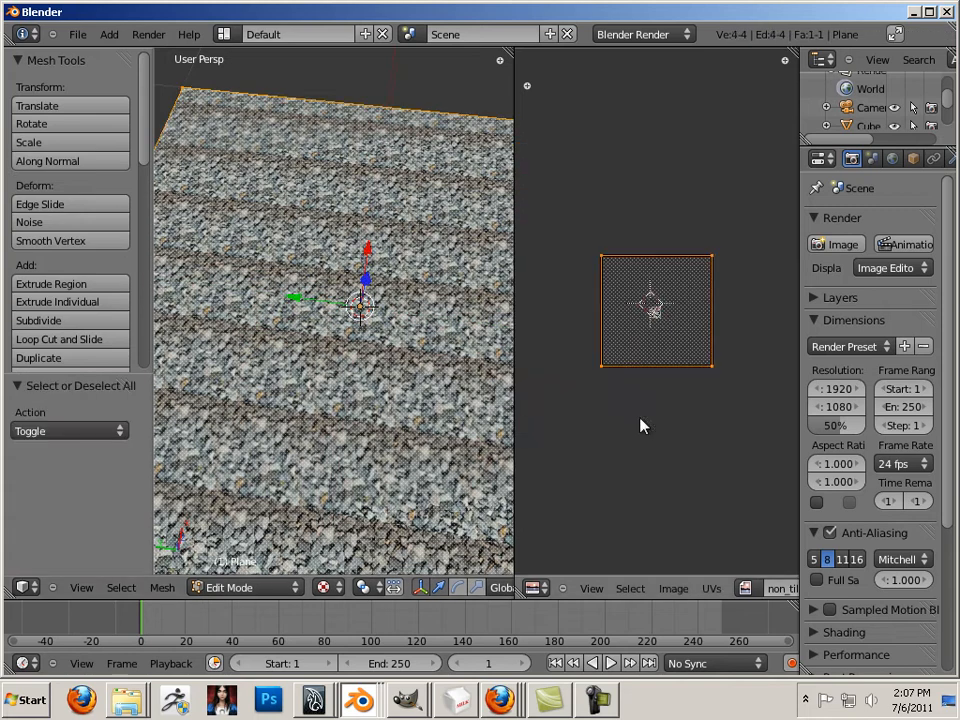
scroll(650, 362, "up", 4)
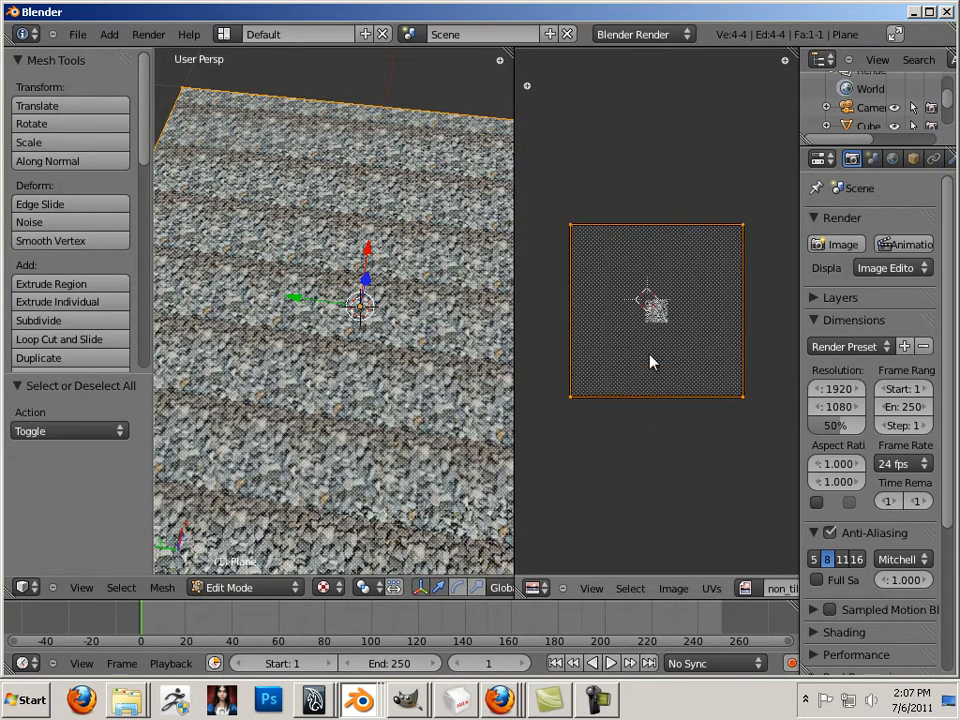
scroll(652, 357, "up", 2)
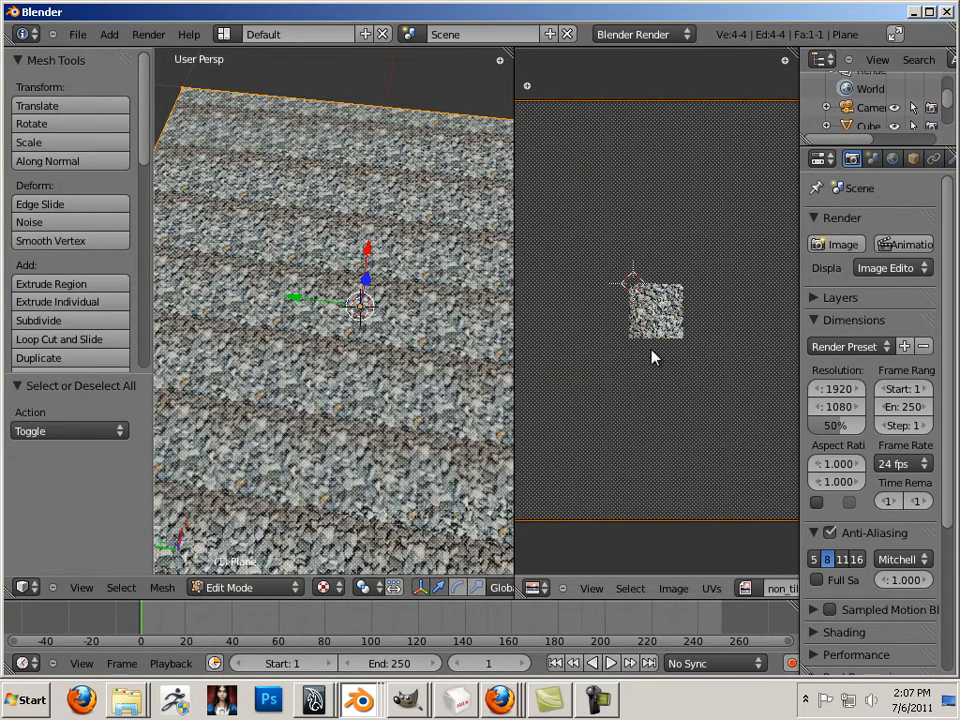
Try shifting the plane's UV layout over the gravel image, and undo the move
key("g")
left_click(547, 383)
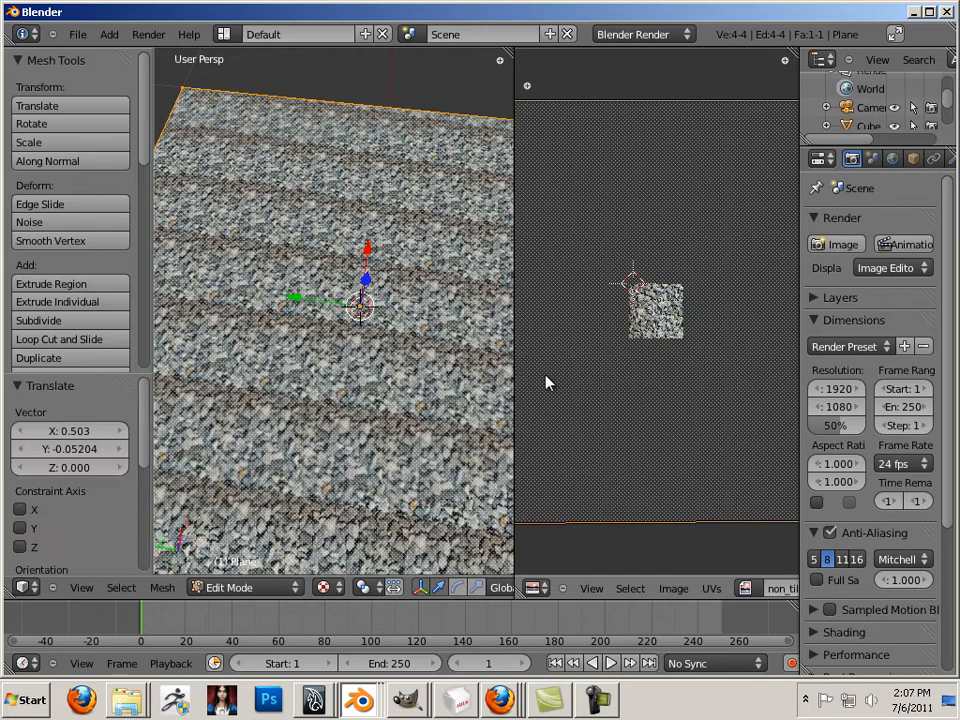
key("ctrl+z")
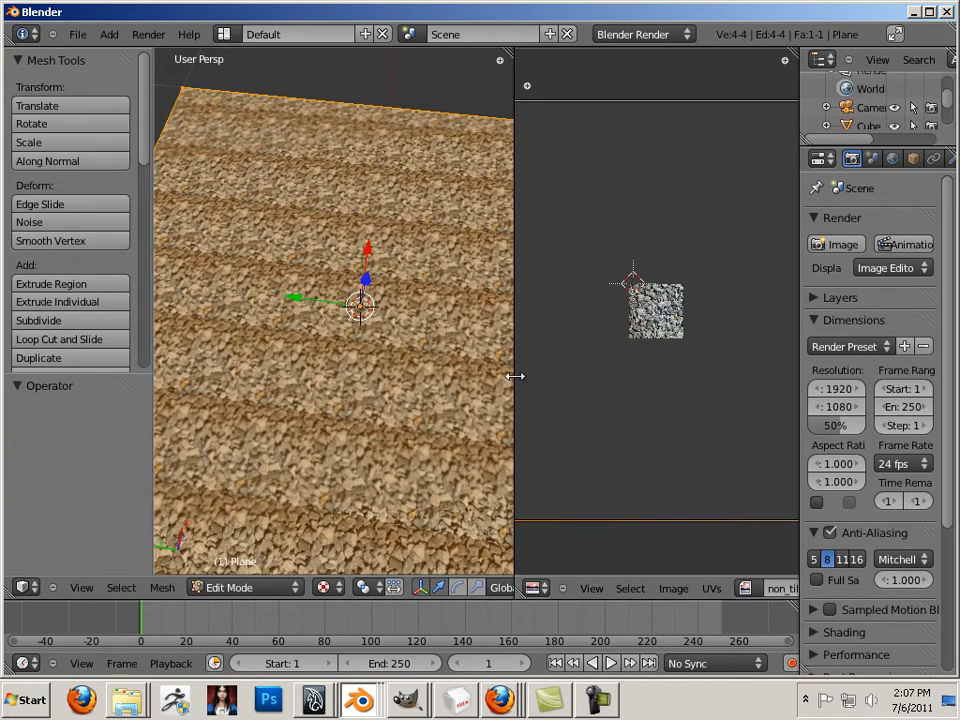
Widen the 3D viewport, deselect the plane and examine the repeating seams of the gravel texture from several angles
left_click_drag(515, 377, 739, 410)
scroll(625, 426, "down", 4)
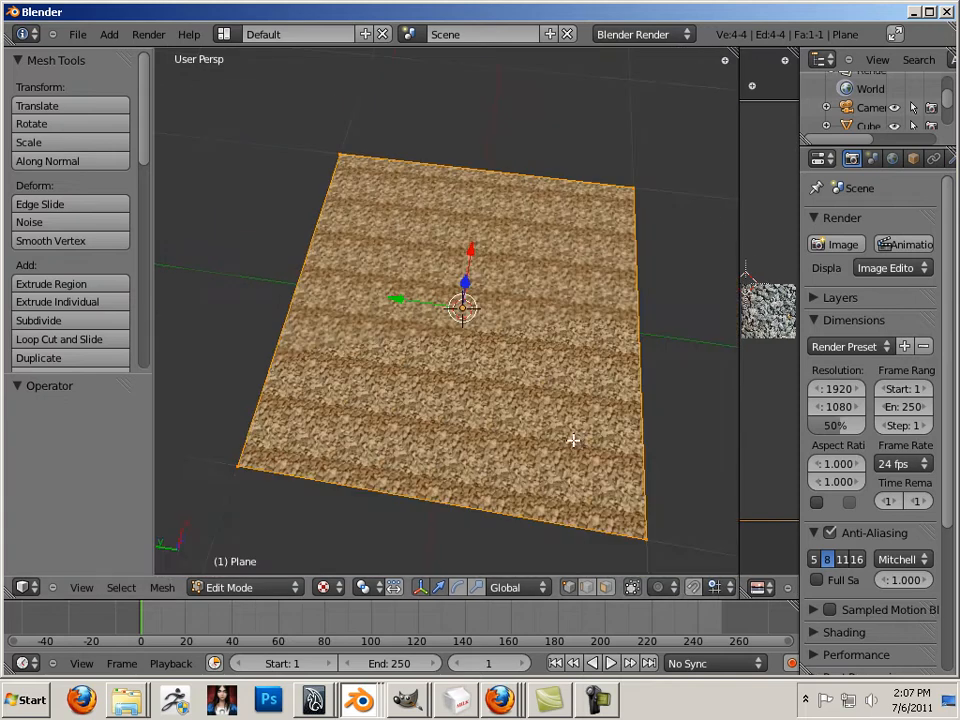
left_click_drag(584, 430, 451, 370)
scroll(440, 375, "down", 3)
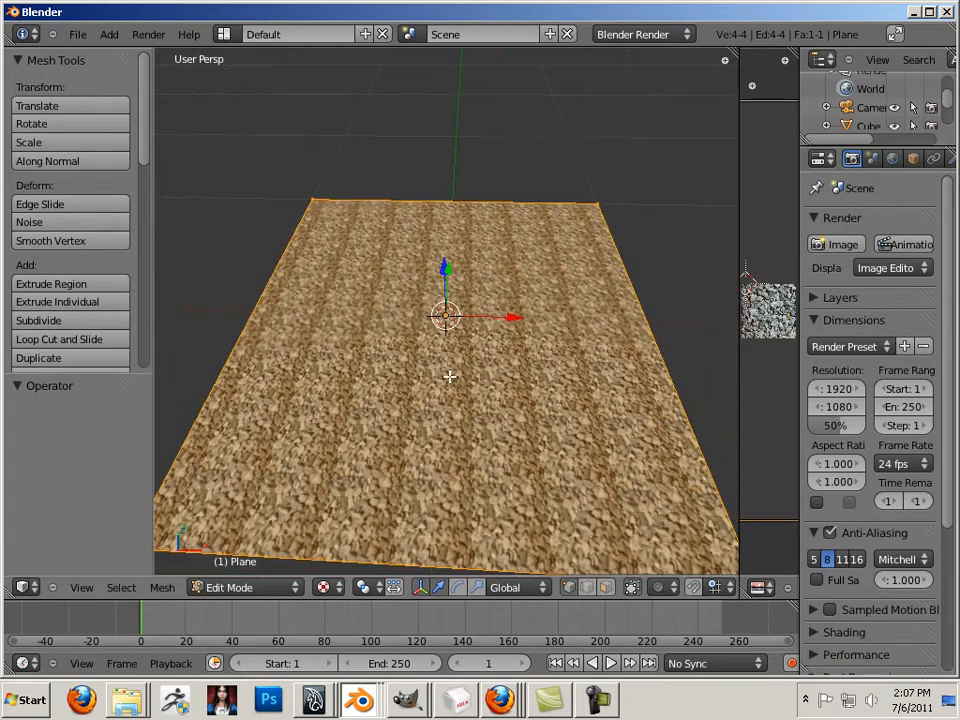
key("a")
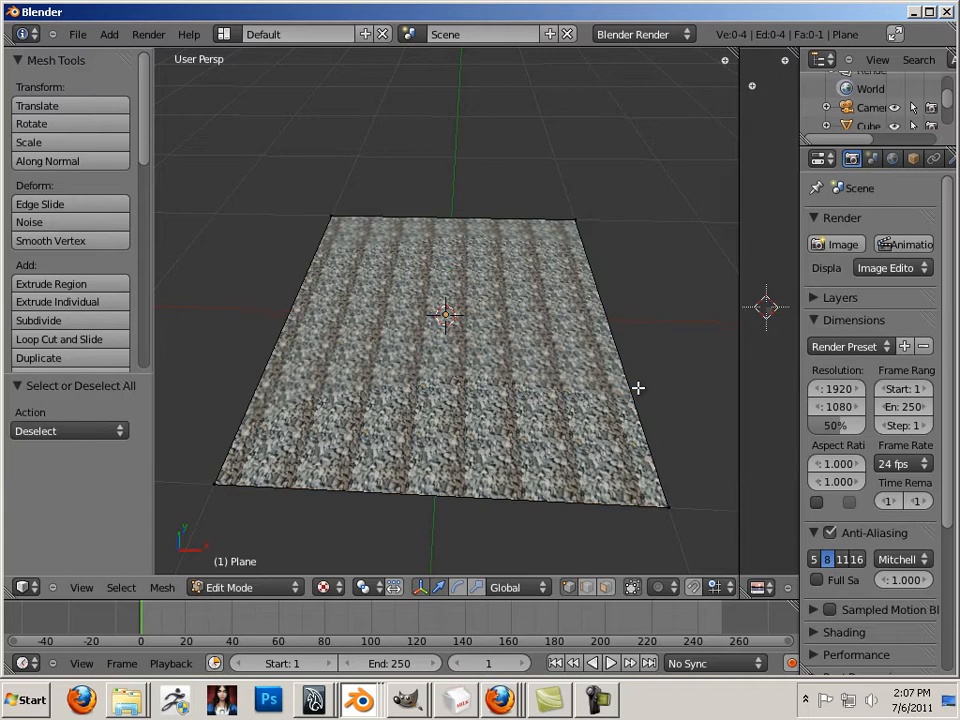
left_click_drag(662, 394, 498, 428)
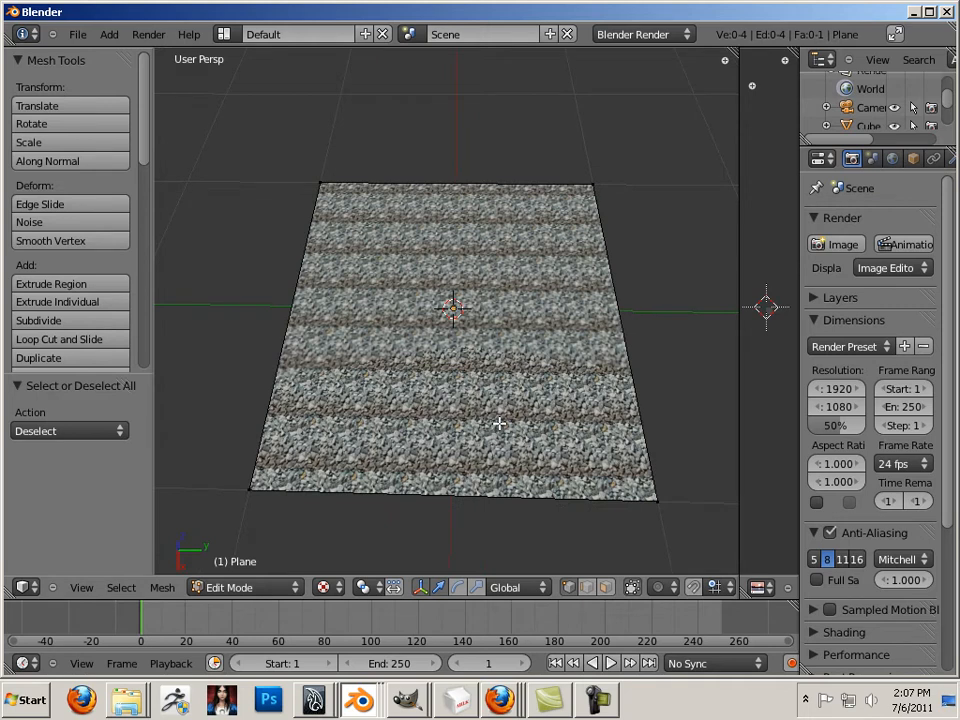
scroll(497, 426, "up", 3)
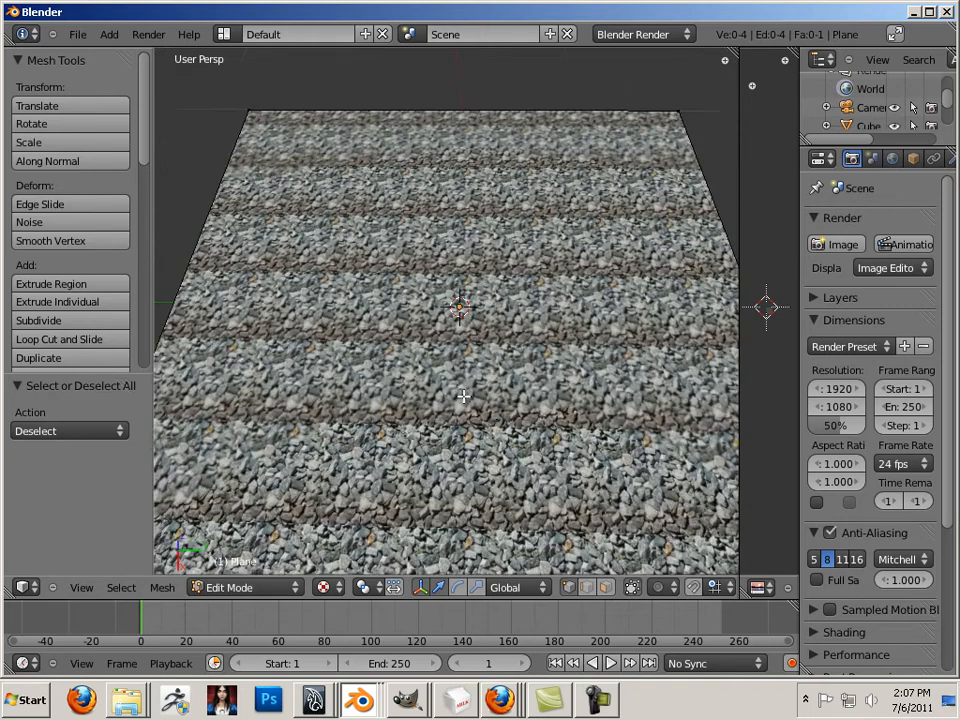
left_click_drag(463, 396, 660, 423)
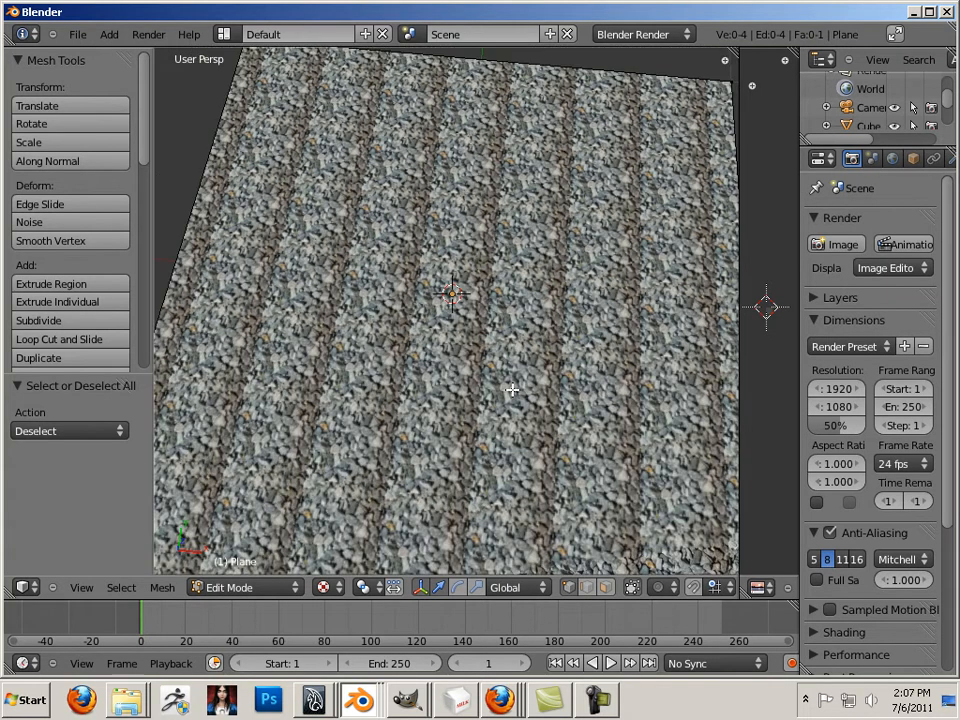
scroll(512, 390, "up", 5)
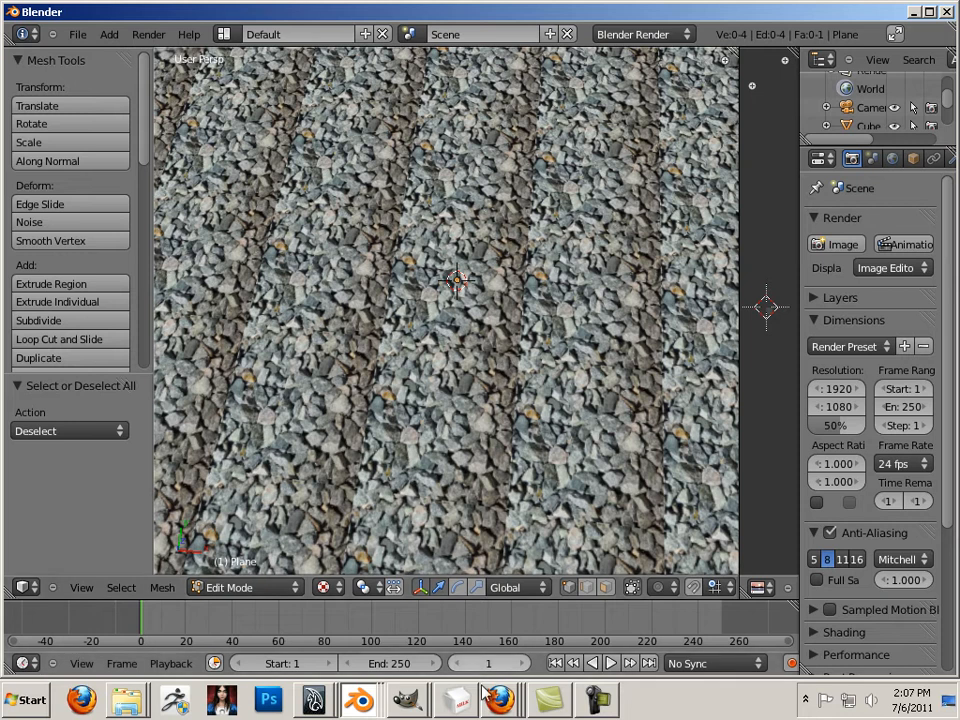
Switch to the non_tile.tga image in GIMP and replace Pasted Layer copy with a fresh duplicate of Pasted Layer
left_click(403, 698)
left_click(405, 662)
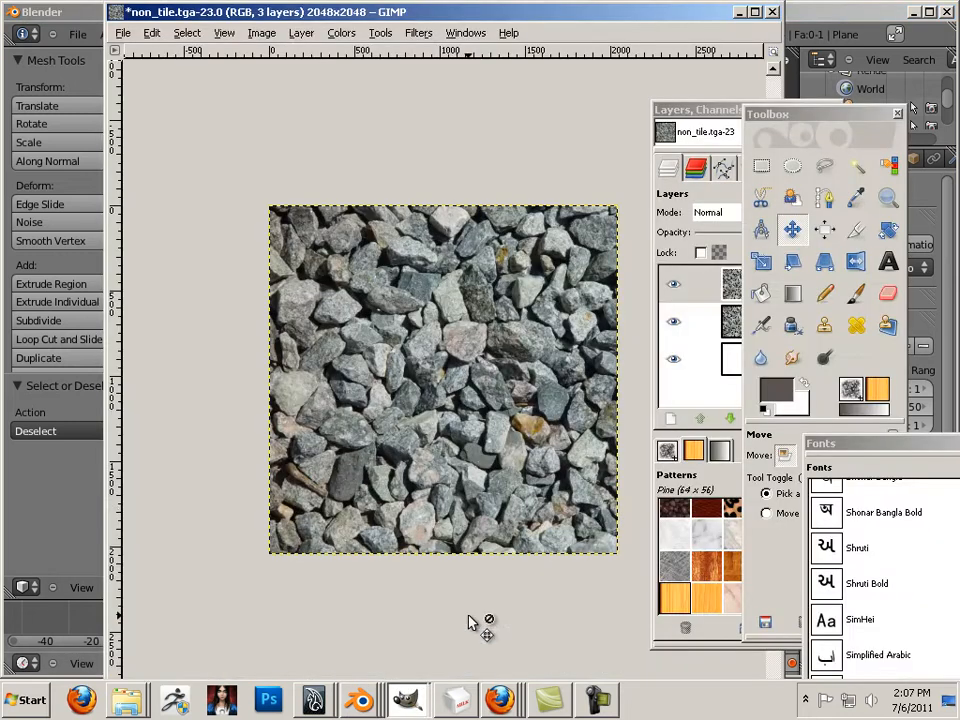
left_click(673, 320)
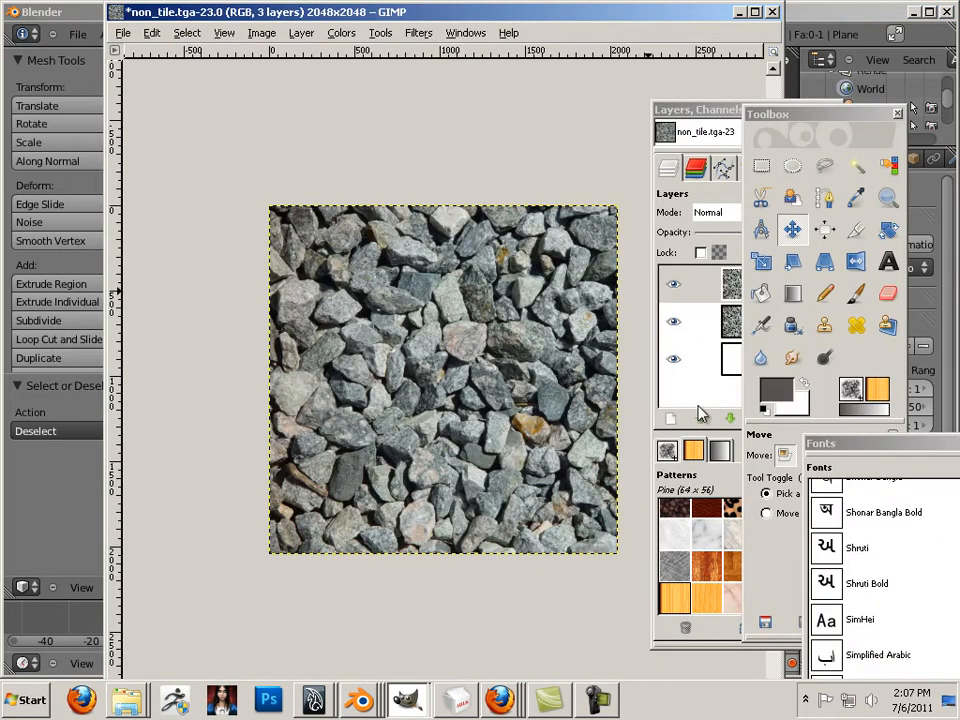
left_click(752, 288)
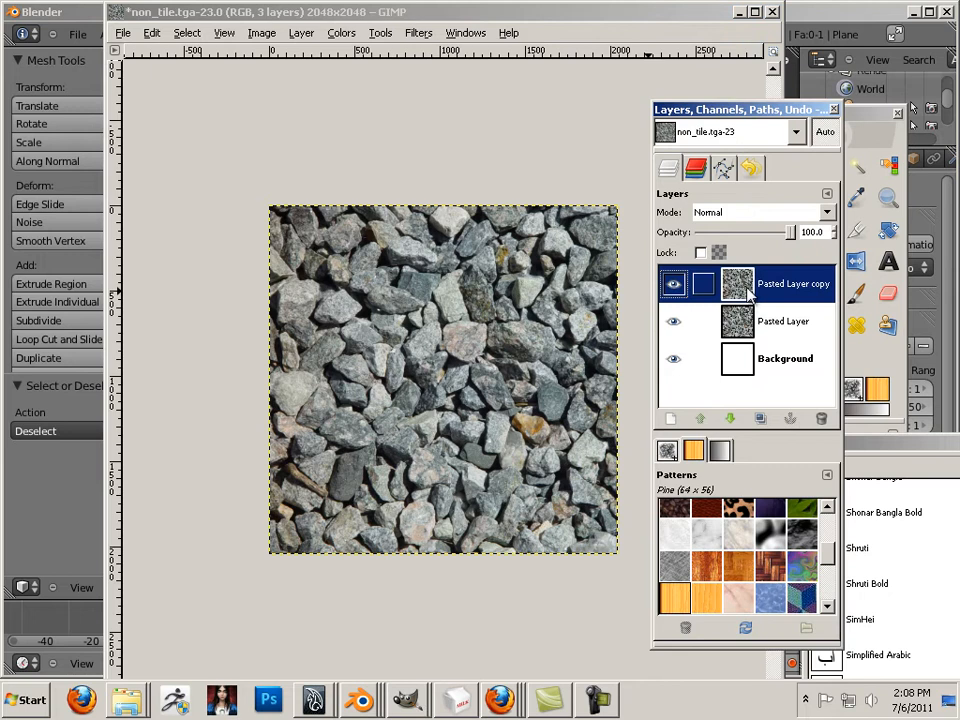
left_click_drag(745, 290, 671, 418)
left_click(820, 418)
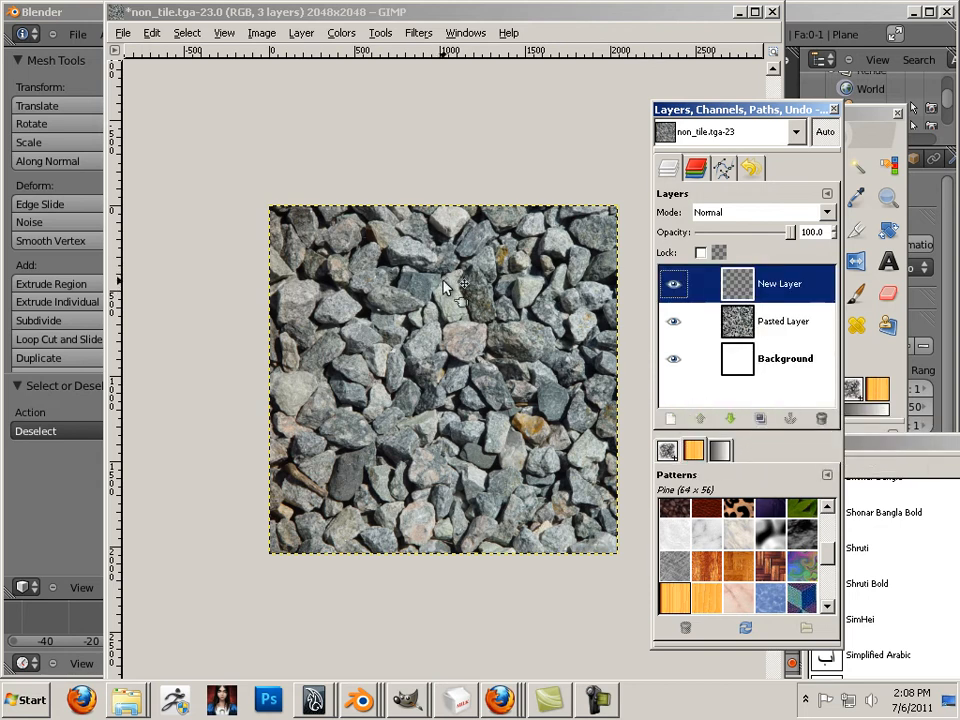
key("ctrl+z")
right_click(785, 285)
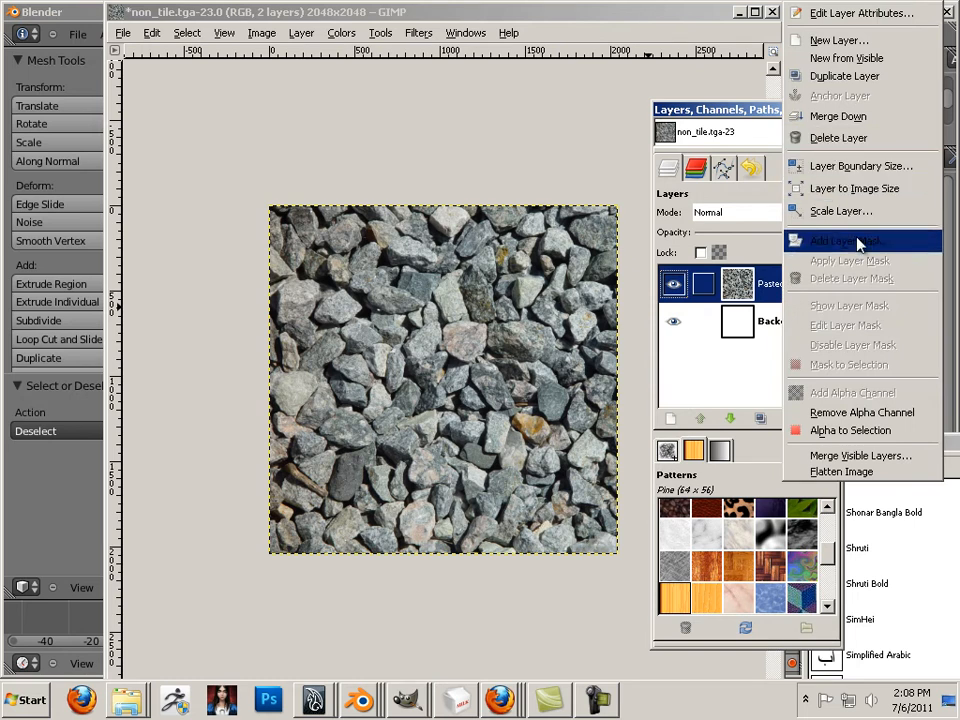
left_click(850, 76)
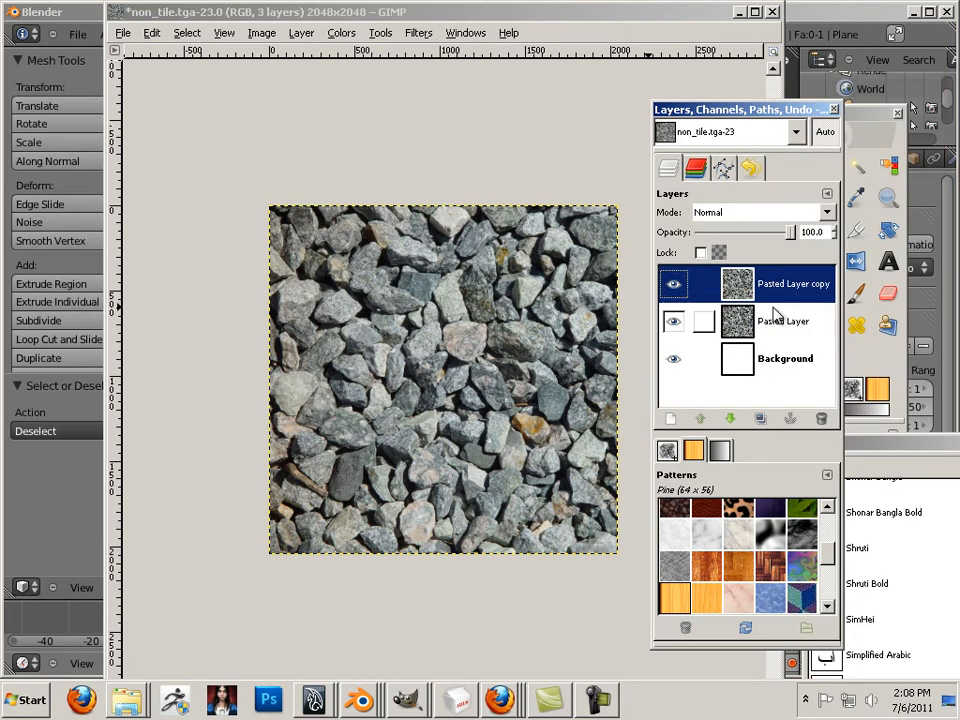
Offset Pasted Layer copy by half its width and height, 1024 px in X and Y, with Wrap around edge behavior
left_click(301, 33)
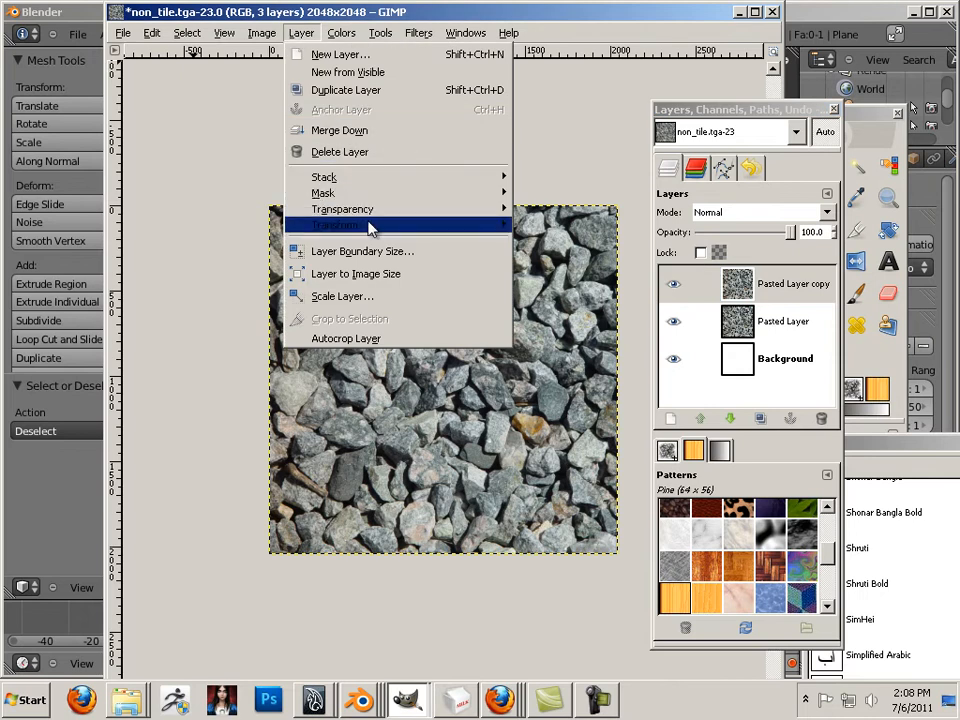
mouse_move(370, 228)
left_click(605, 378)
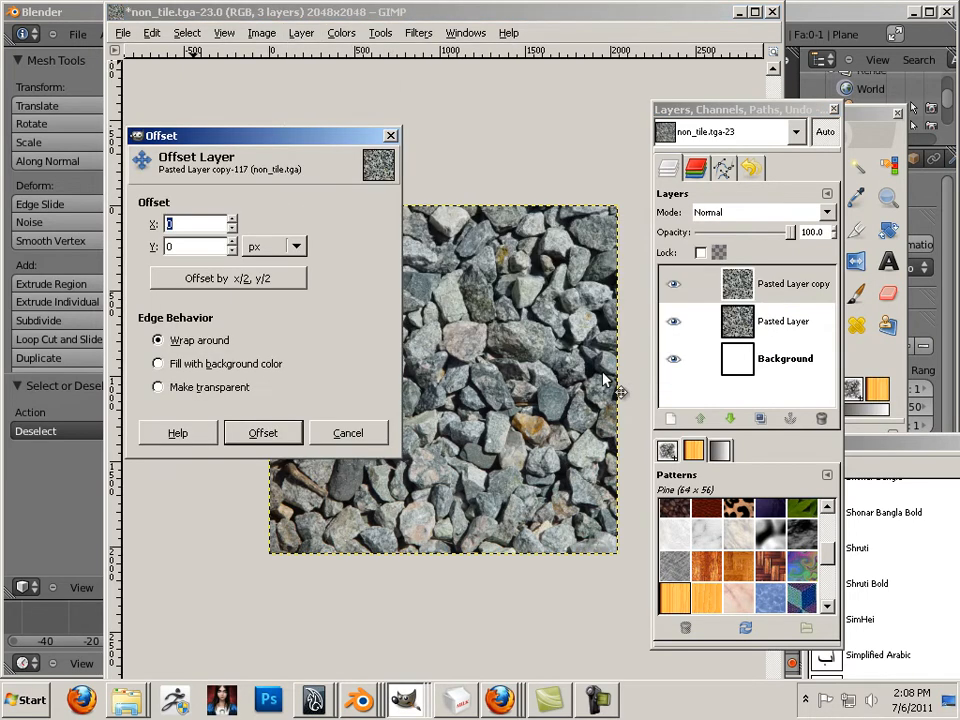
left_click(240, 279)
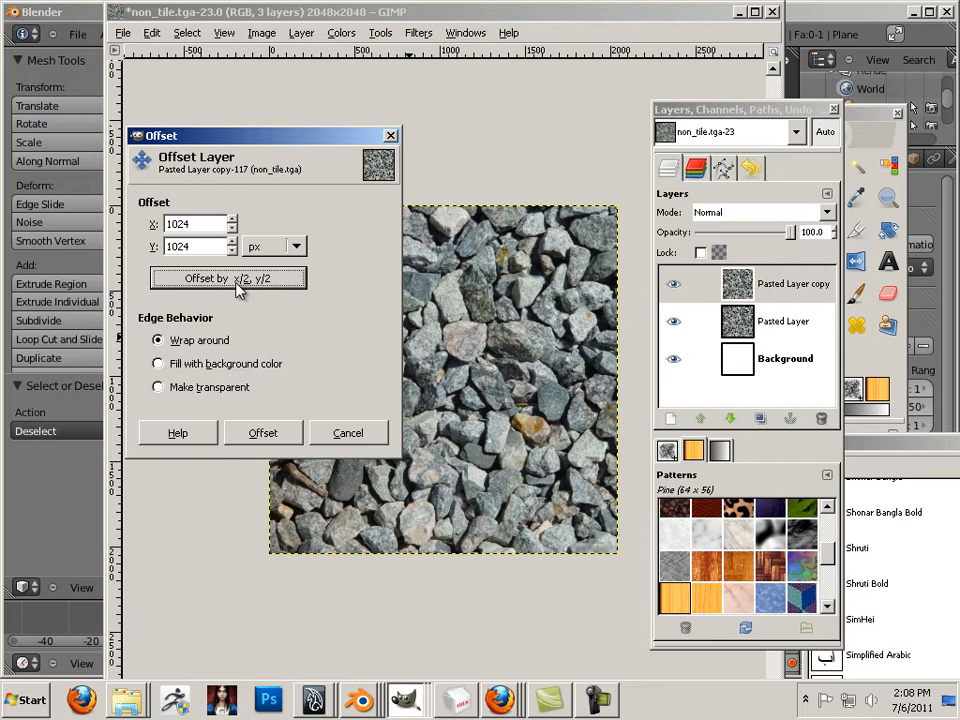
left_click(264, 432)
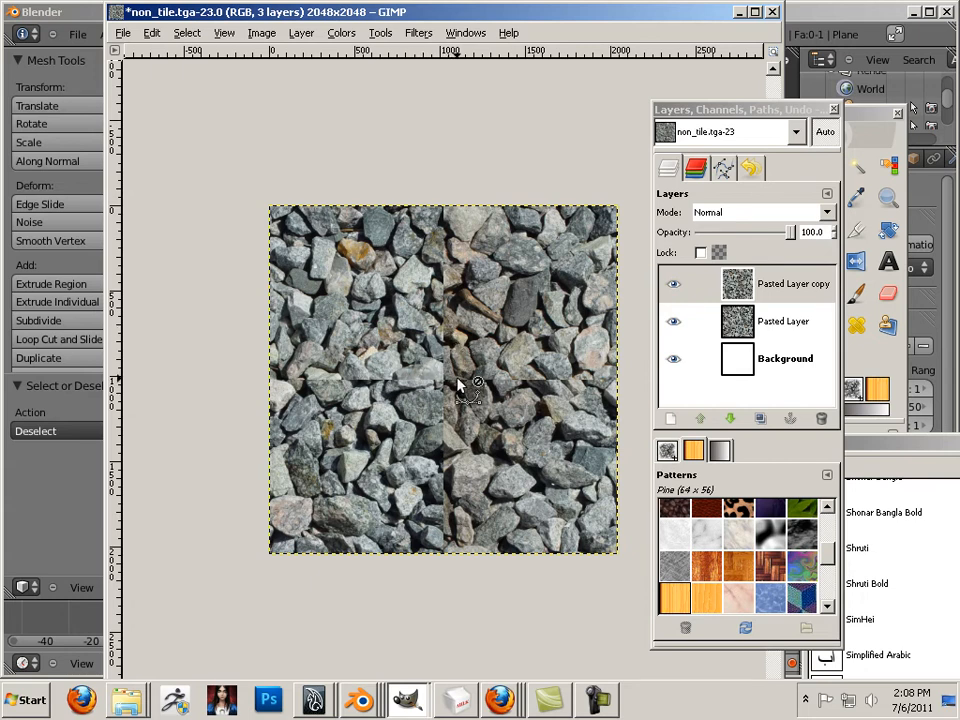
scroll(458, 385, "up", 5)
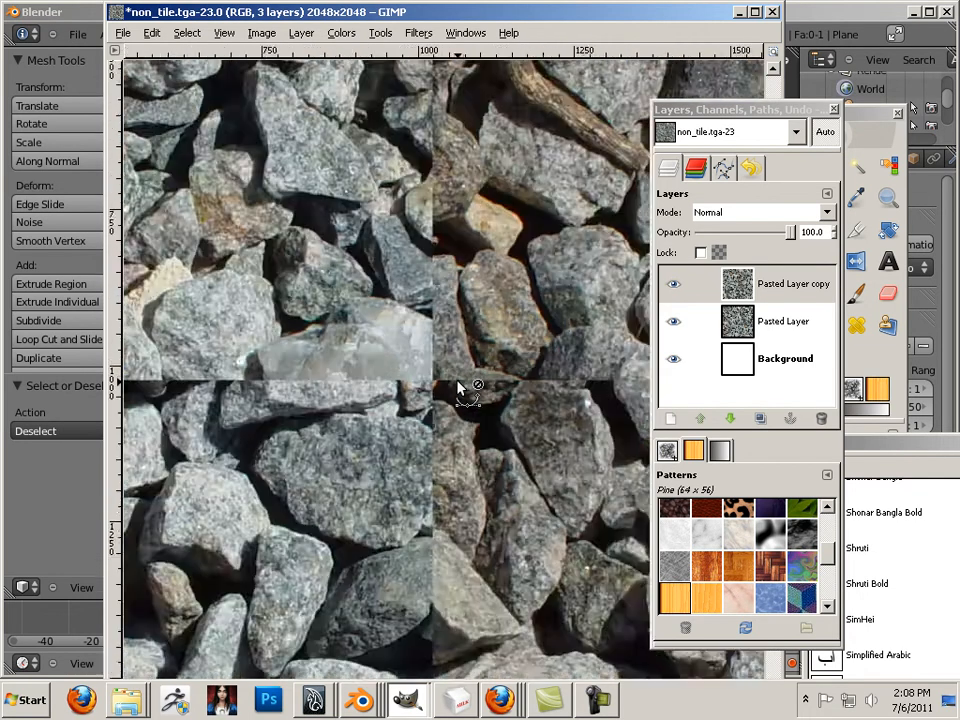
scroll(458, 385, "down", 3)
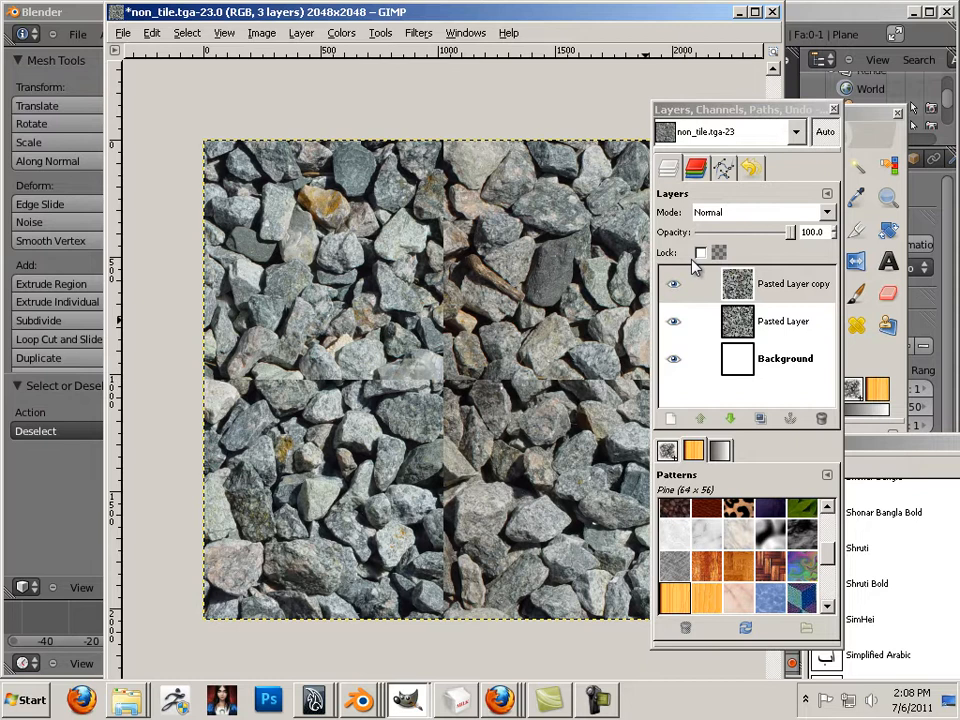
left_click(869, 118)
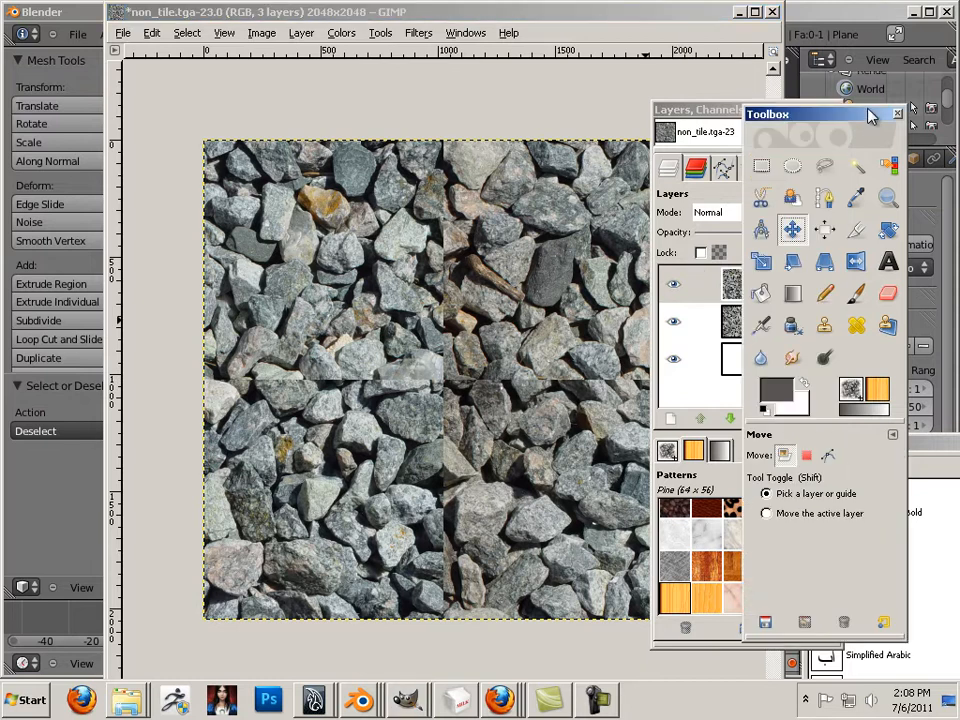
left_click(898, 295)
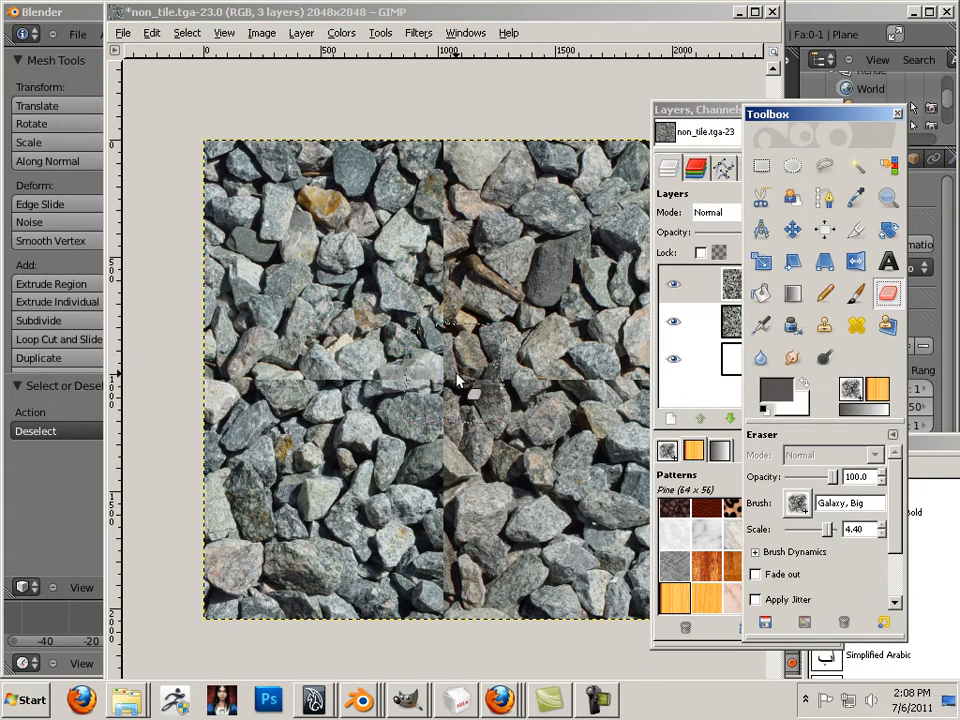
left_click(798, 505)
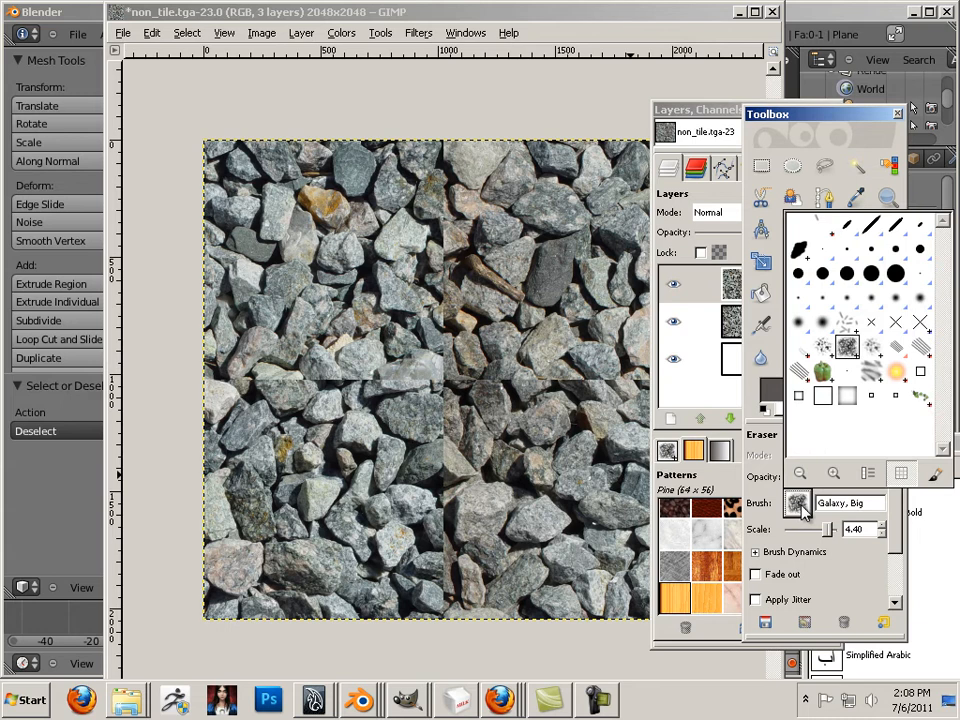
left_click(443, 553)
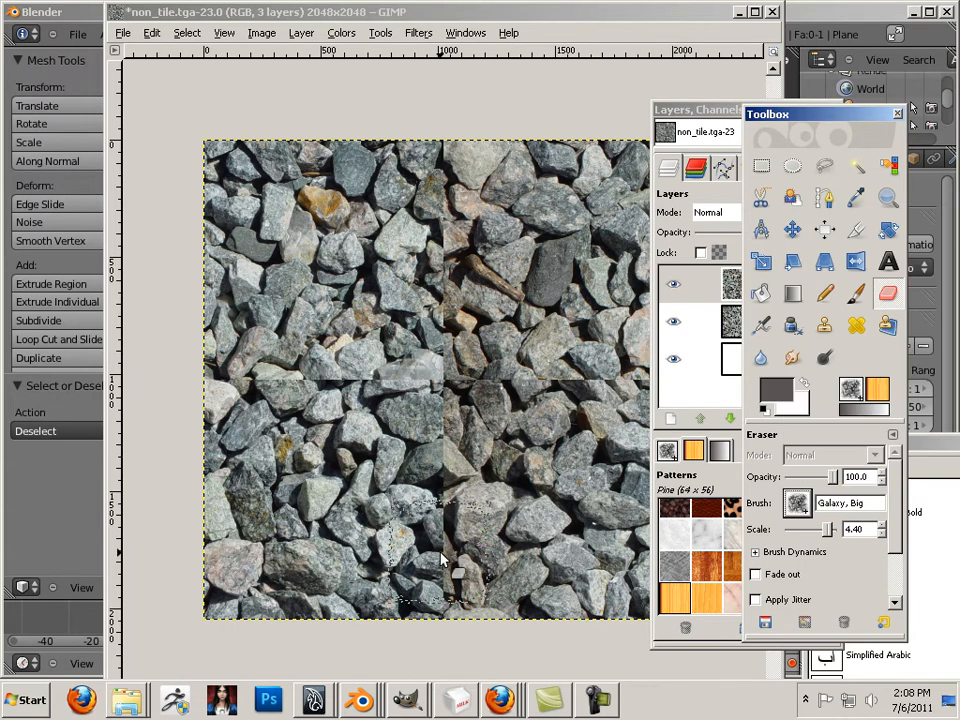
left_click(437, 567)
mouse_move(441, 558)
left_mouse_down()
mouse_move(457, 471)
mouse_move(449, 480)
mouse_move(439, 416)
mouse_move(361, 379)
mouse_move(264, 383)
mouse_move(602, 382)
left_mouse_up()
Enlarge the eraser brush to scale 5.60 and erase the upper half of the vertical seam on Pasted Layer copy
key("bracketright")
key("bracketright")
key("bracketright")
key("bracketright")
key("bracketright")
key("bracketright")
key("bracketright")
key("bracketright")
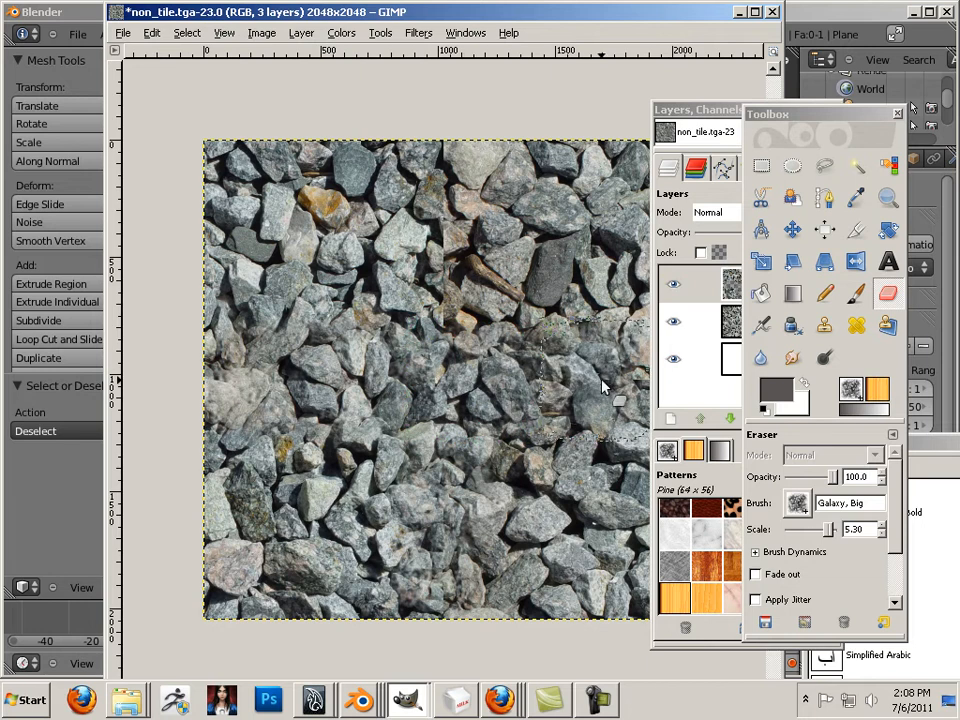
key("bracketright")
key("bracketright")
key("bracketright")
mouse_move(435, 281)
left_mouse_down()
mouse_move(450, 222)
mouse_move(441, 191)
left_mouse_up()
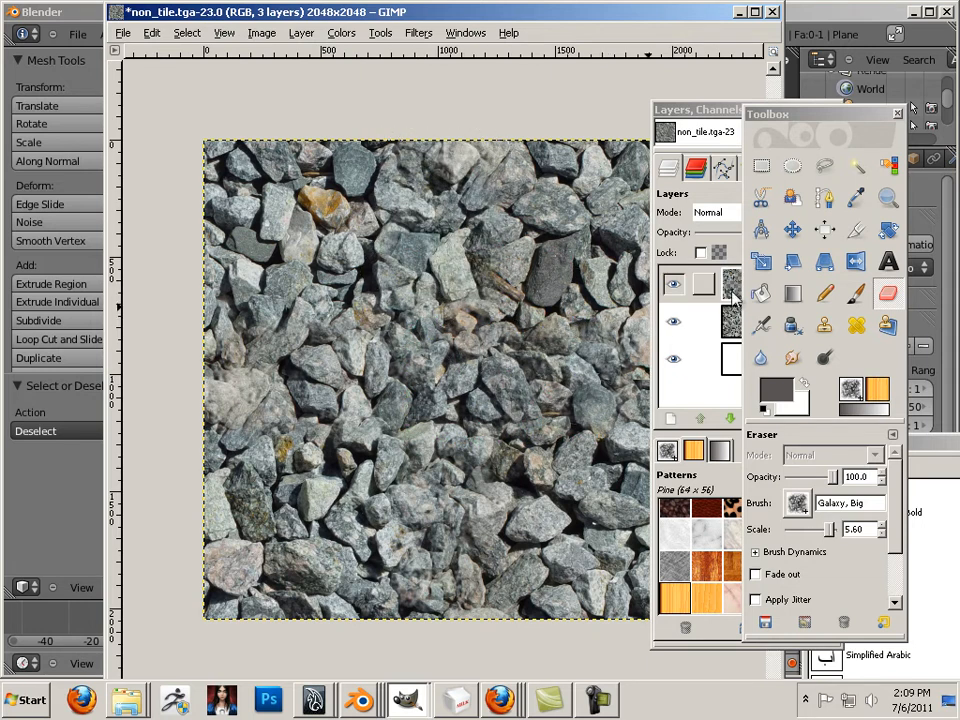
Move the Toolbox aside and toggle the visibility of Pasted Layer copy to compare the blend with the layer beneath
left_click_drag(798, 125, 936, 153)
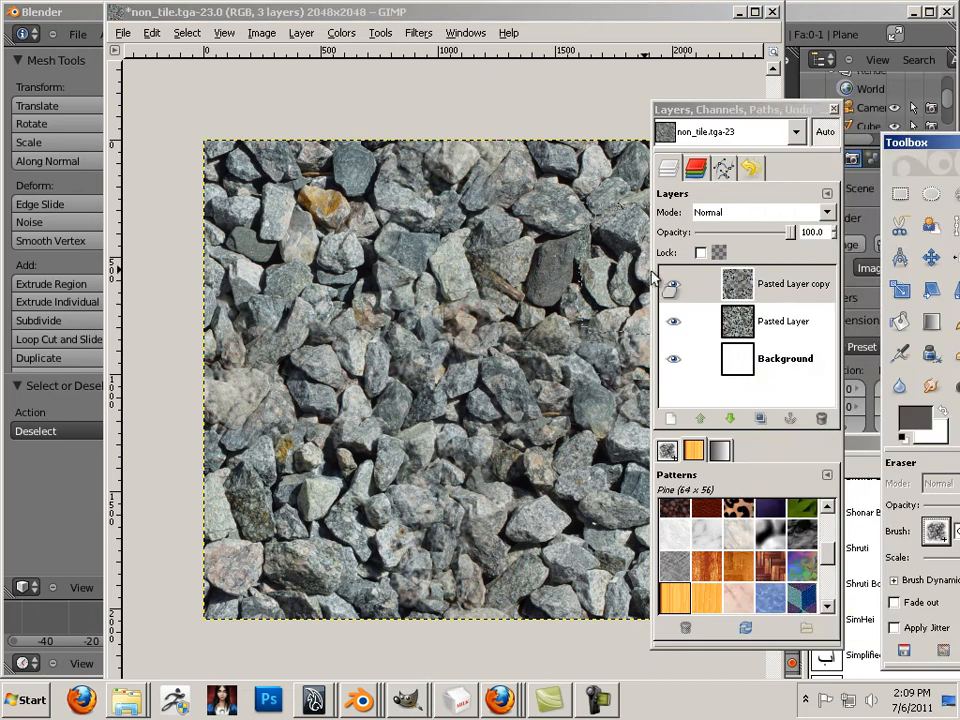
left_click(674, 285)
left_click(674, 286)
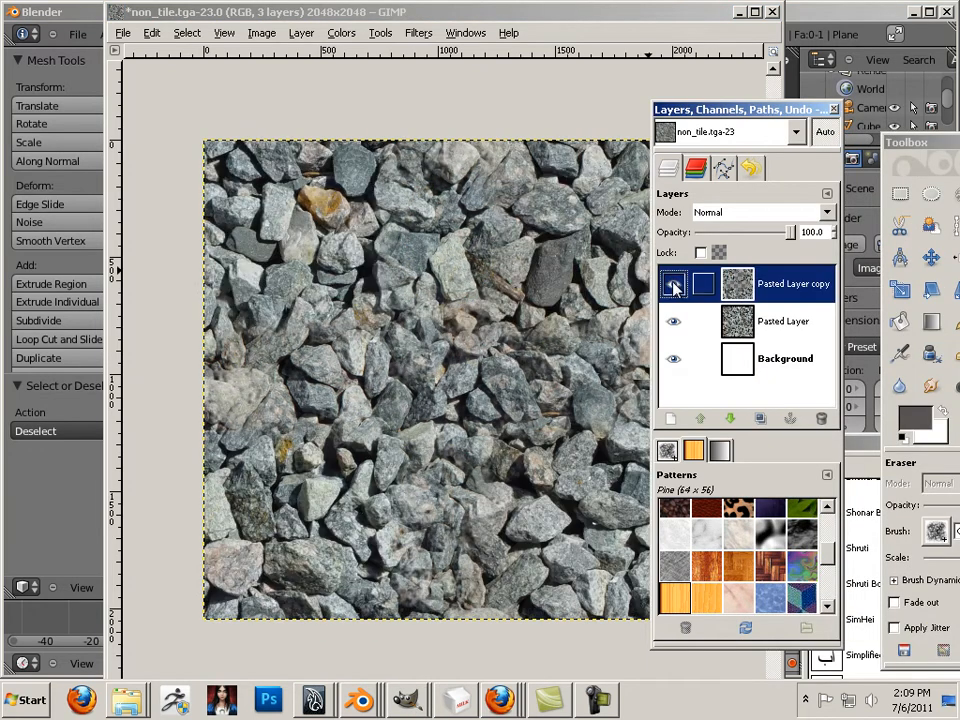
left_click(674, 286)
left_click(674, 286)
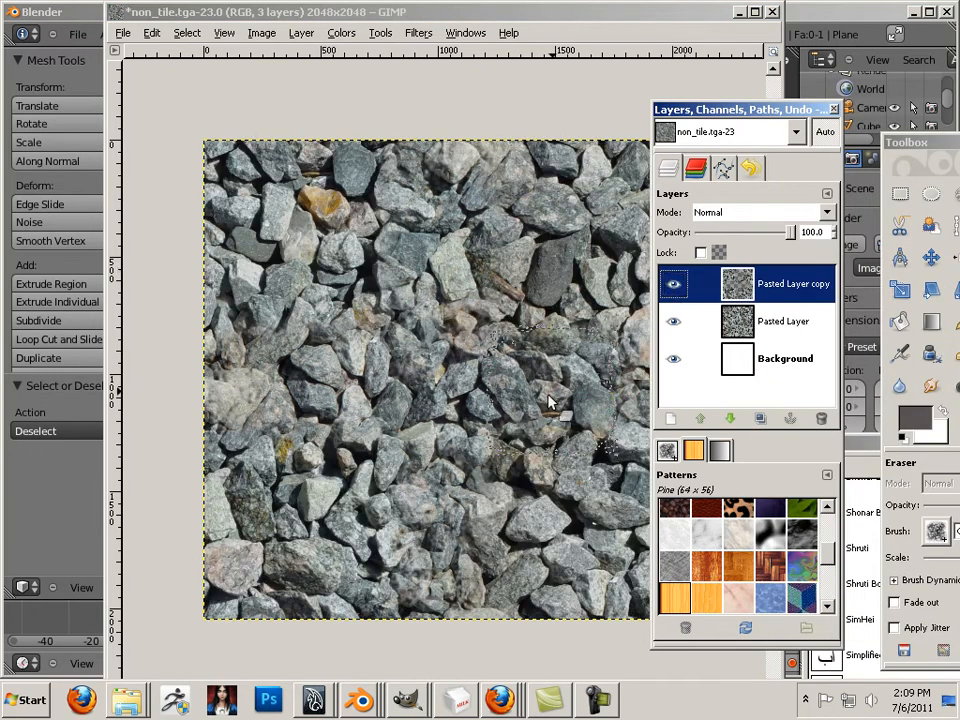
Erase more of Pasted Layer copy along the horizontal center line and both halves of the vertical center line
left_click_drag(524, 394, 273, 392)
mouse_move(422, 449)
left_mouse_down()
mouse_move(434, 552)
mouse_move(448, 564)
left_mouse_up()
left_click_drag(452, 318, 465, 198)
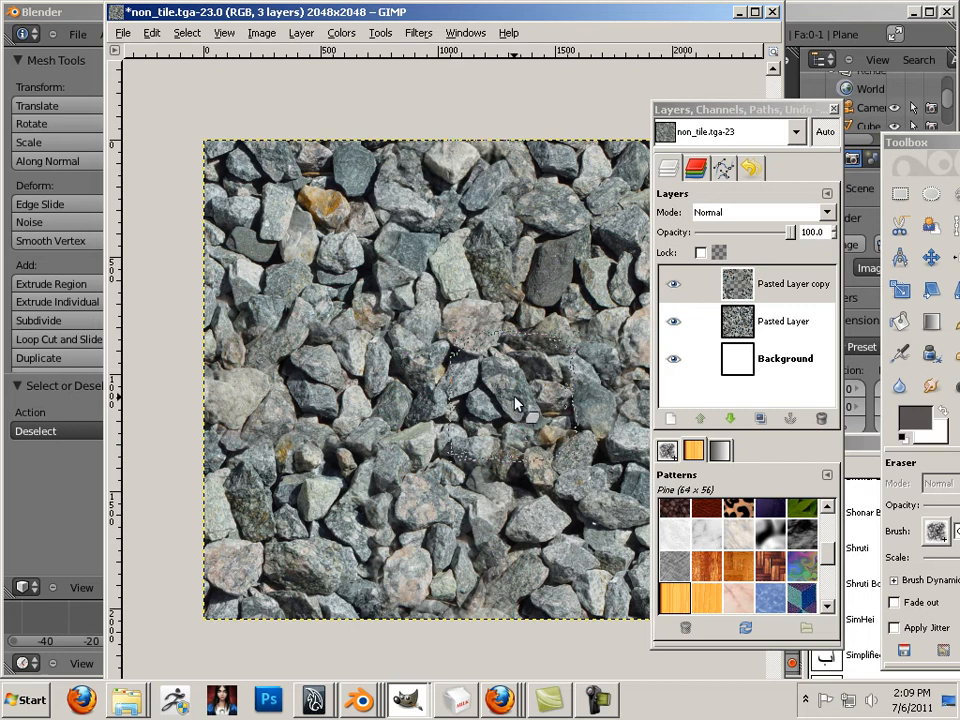
Uncover the whole image and erase conspicuous stones near its right edge, in the upper right quarter and in the lower left quarter
mouse_move(760, 110)
left_mouse_down()
mouse_move(842, 140)
mouse_move(883, 143)
left_mouse_up()
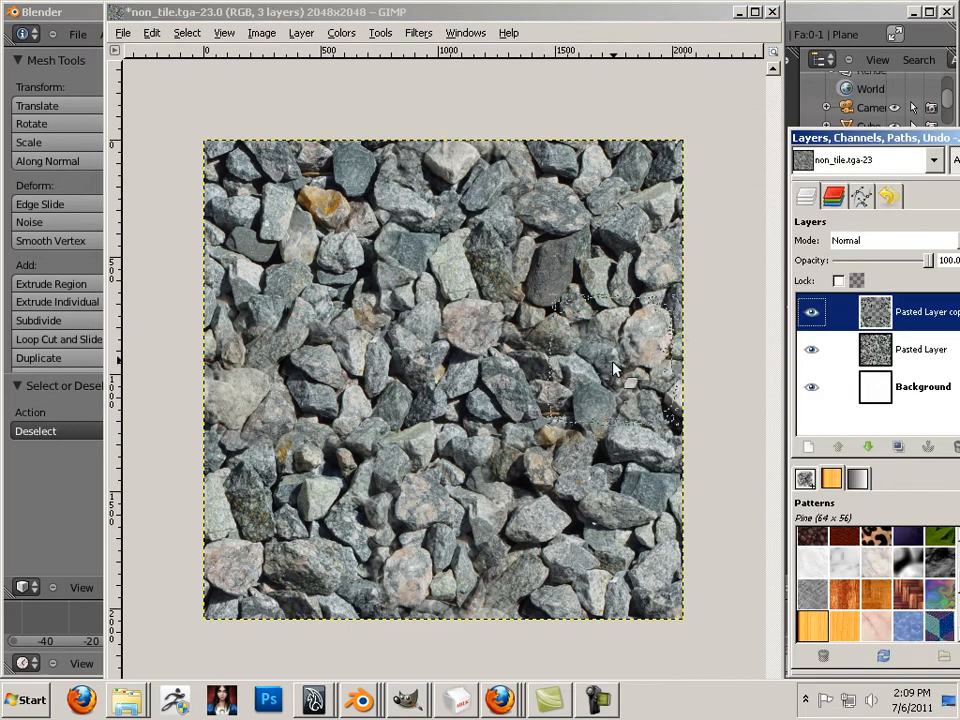
mouse_move(609, 382)
left_mouse_down()
mouse_move(635, 379)
mouse_move(620, 378)
left_mouse_up()
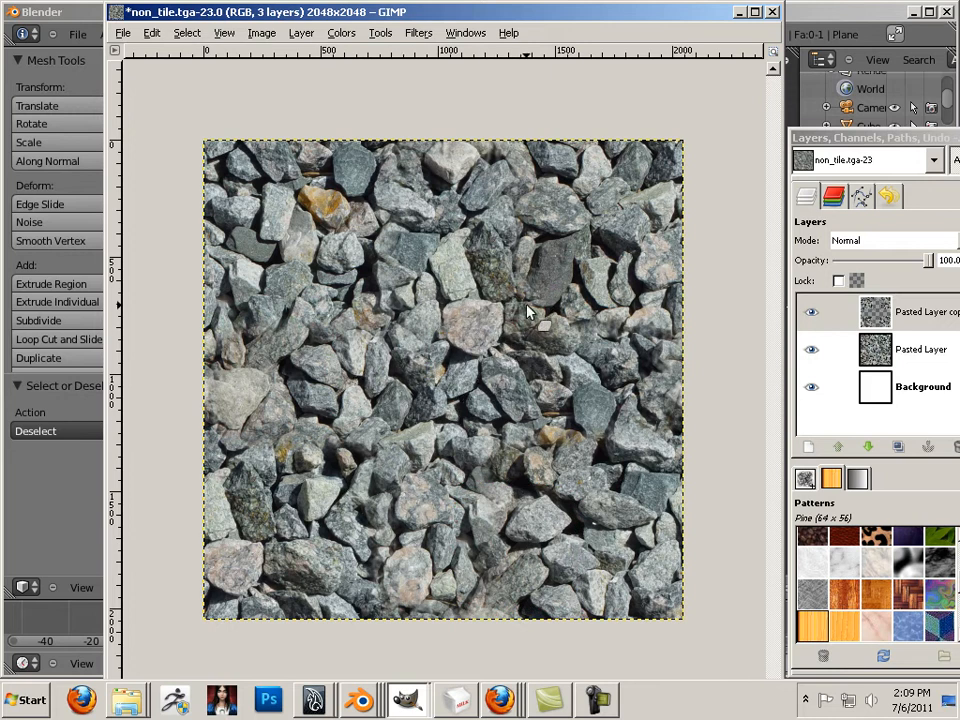
mouse_move(528, 307)
left_mouse_down()
mouse_move(507, 320)
mouse_move(527, 297)
left_mouse_up()
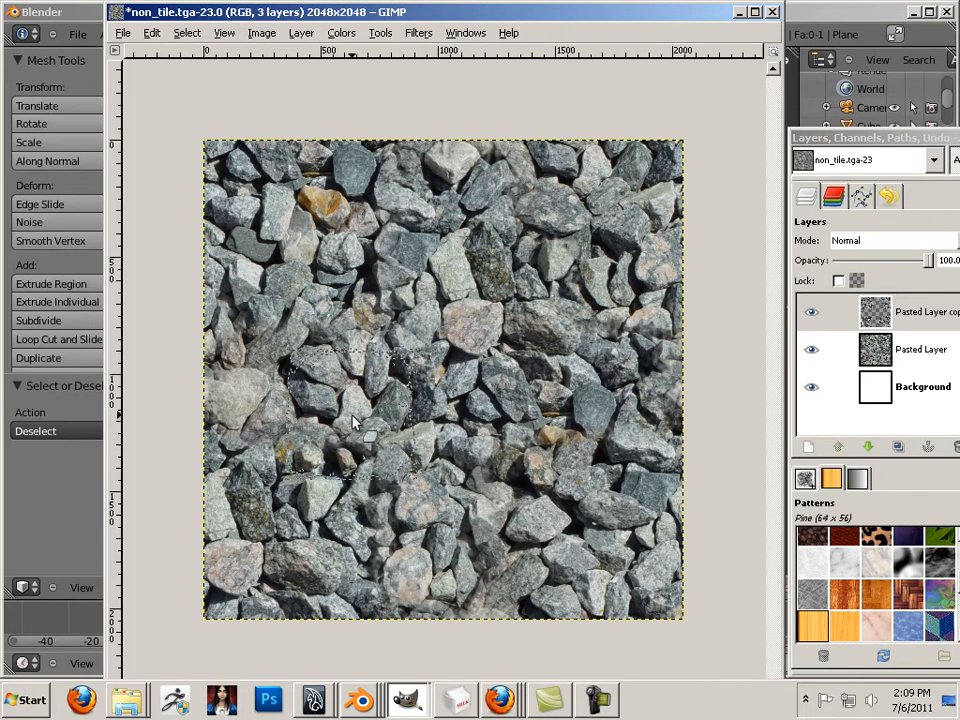
mouse_move(333, 499)
left_mouse_down()
mouse_move(340, 489)
mouse_move(343, 497)
left_mouse_up()
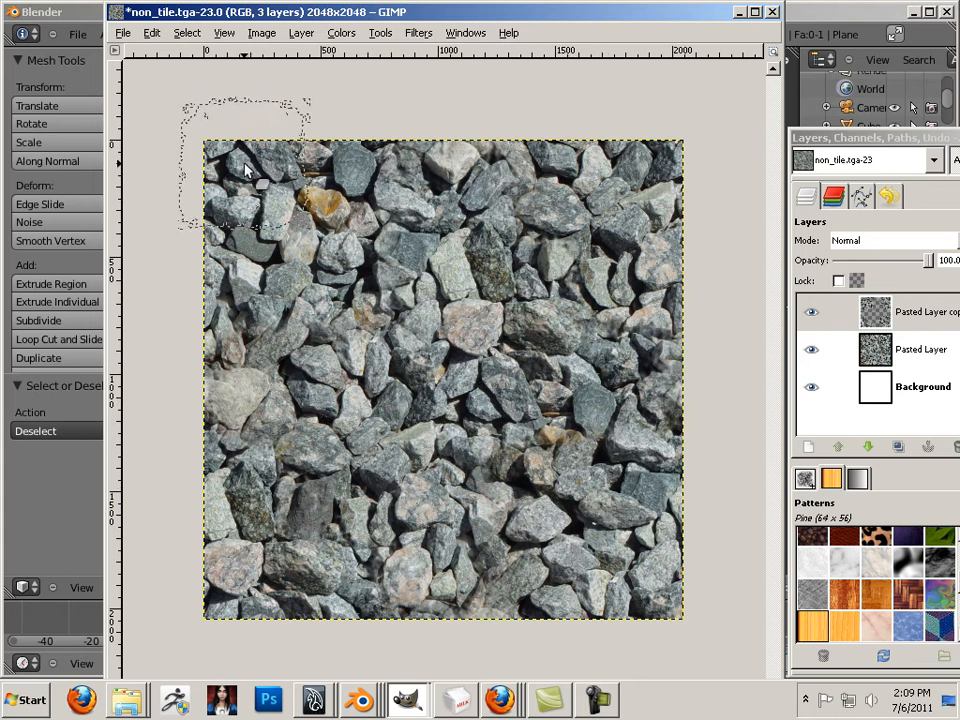
Save the image under the new name tile.tga, merging visible layers on export, with RLE compression and Bottom left origin
left_click(124, 34)
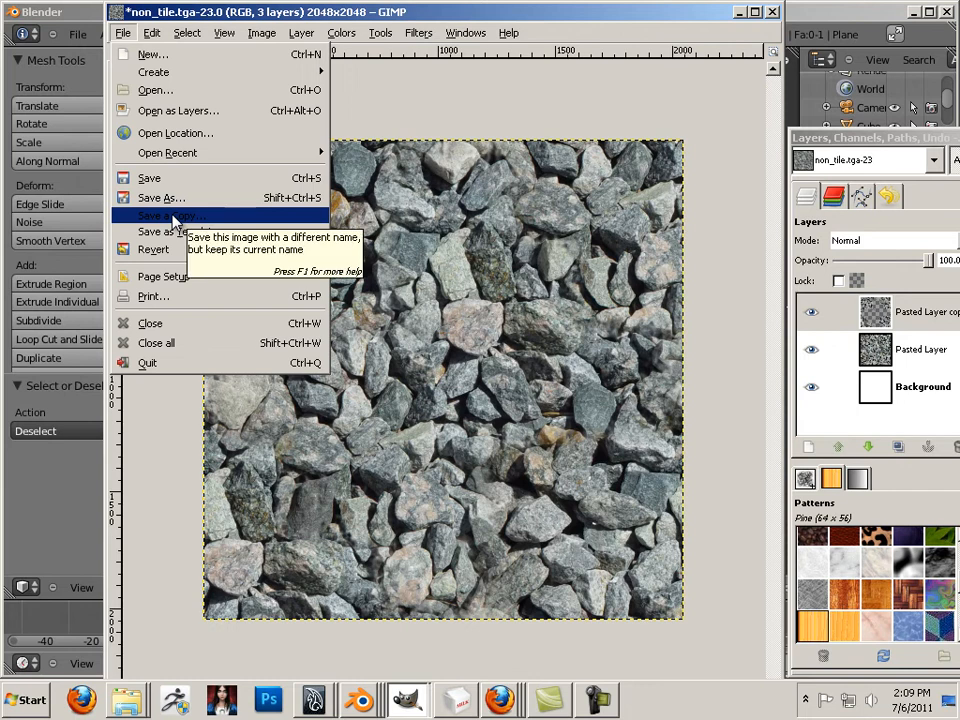
left_click(173, 202)
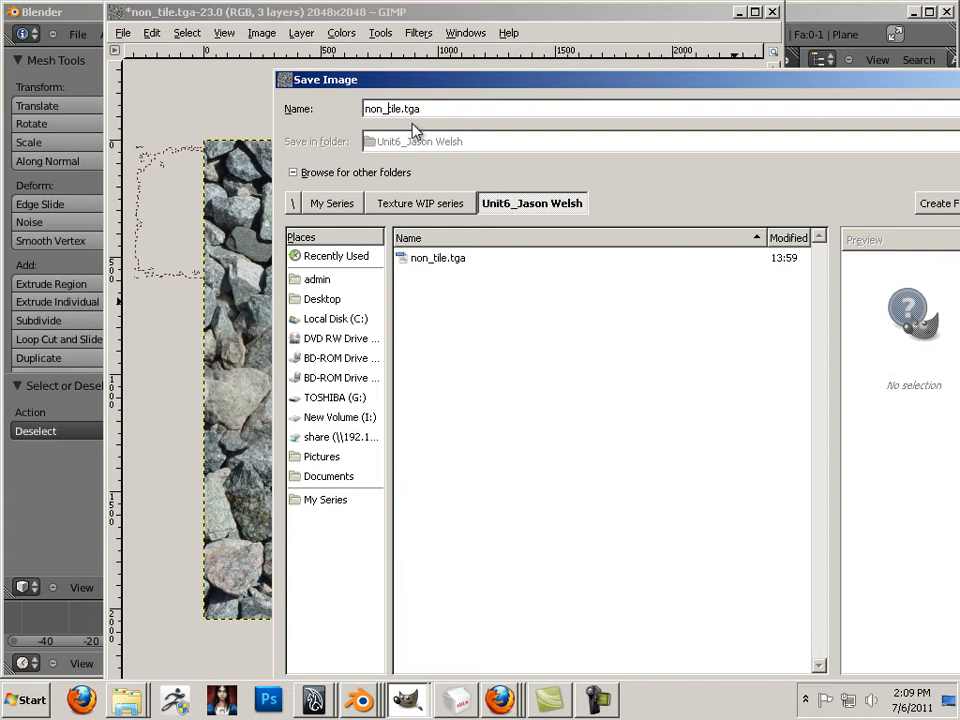
key("BackSpace")
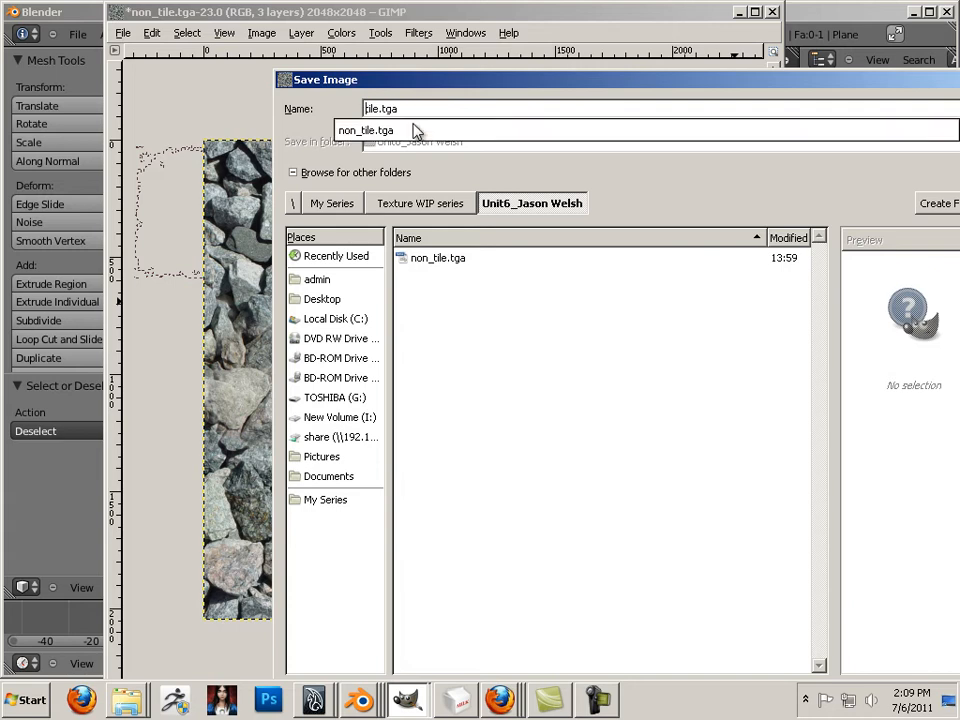
left_click(465, 79)
left_click_drag(457, 68, 959, 155)
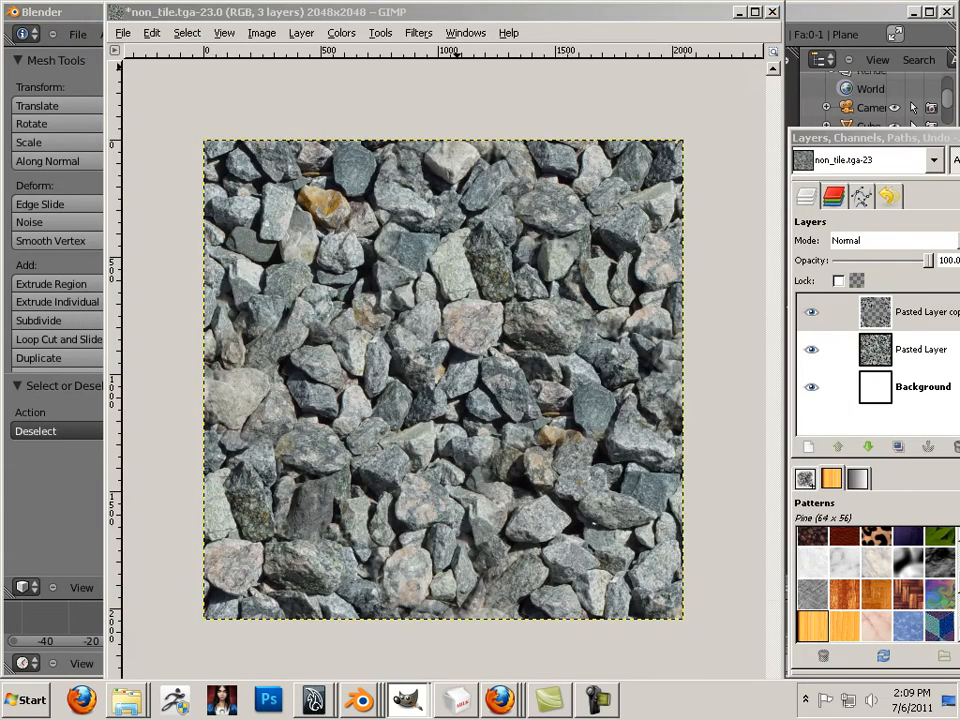
key("Return")
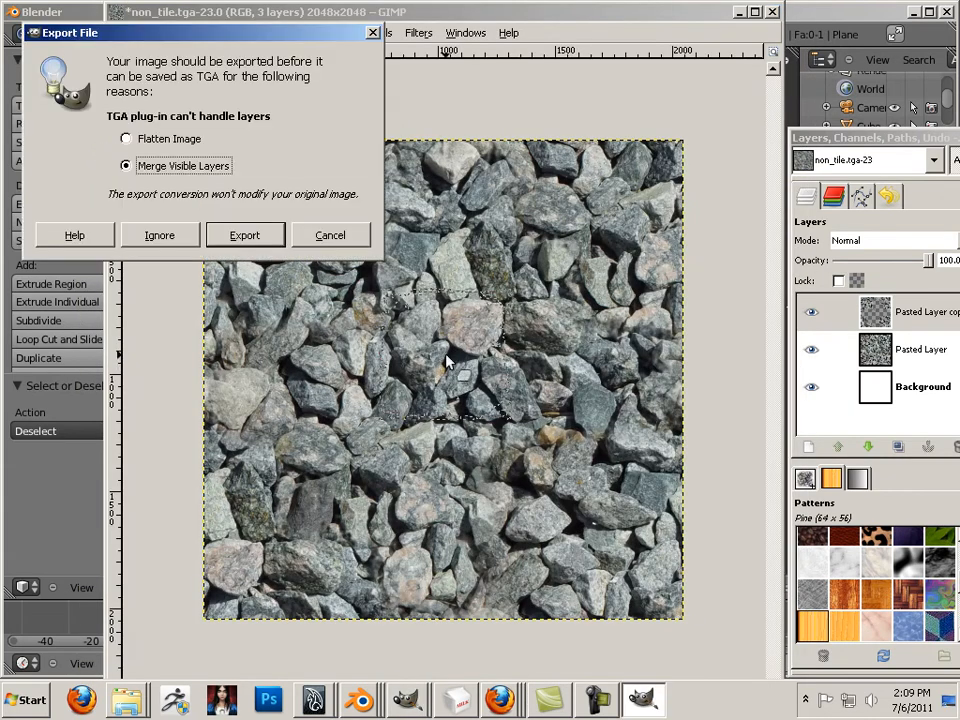
left_click(236, 240)
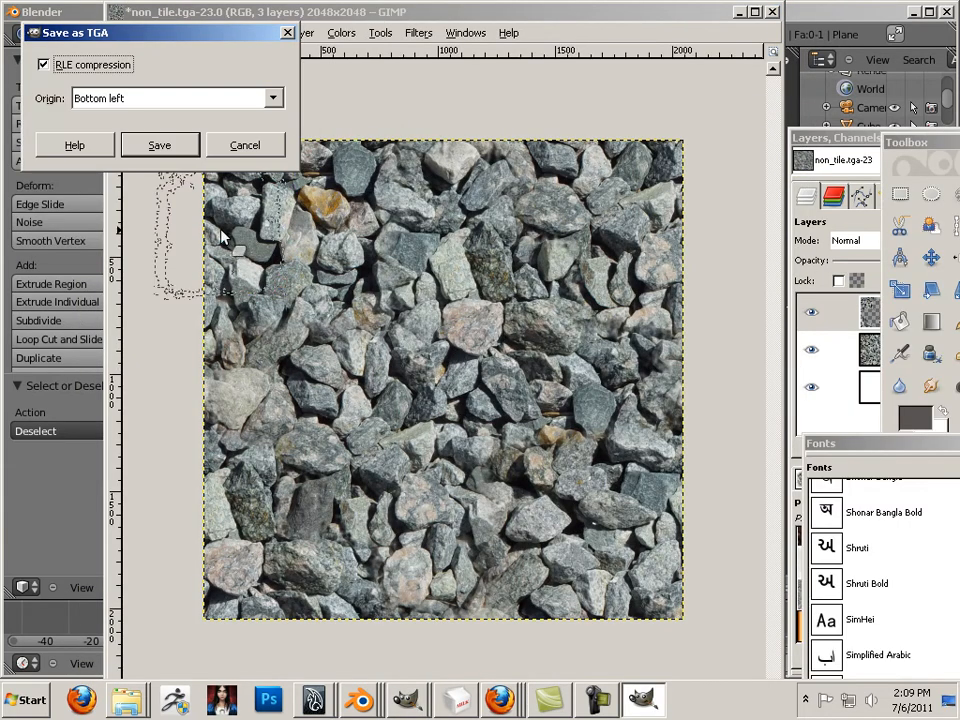
left_click(157, 145)
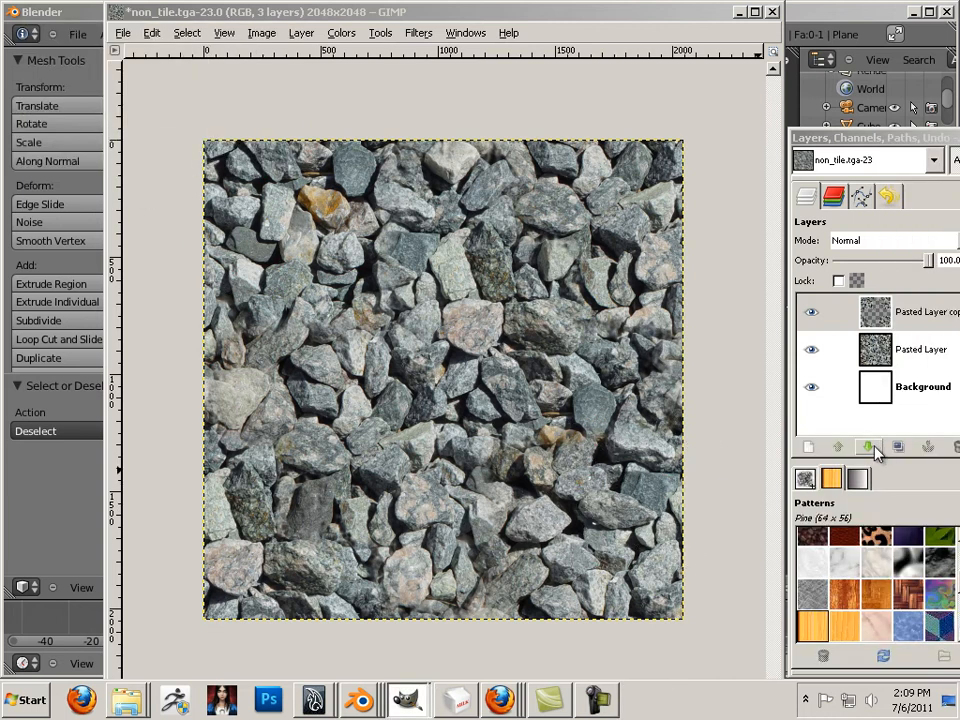
left_click(858, 390)
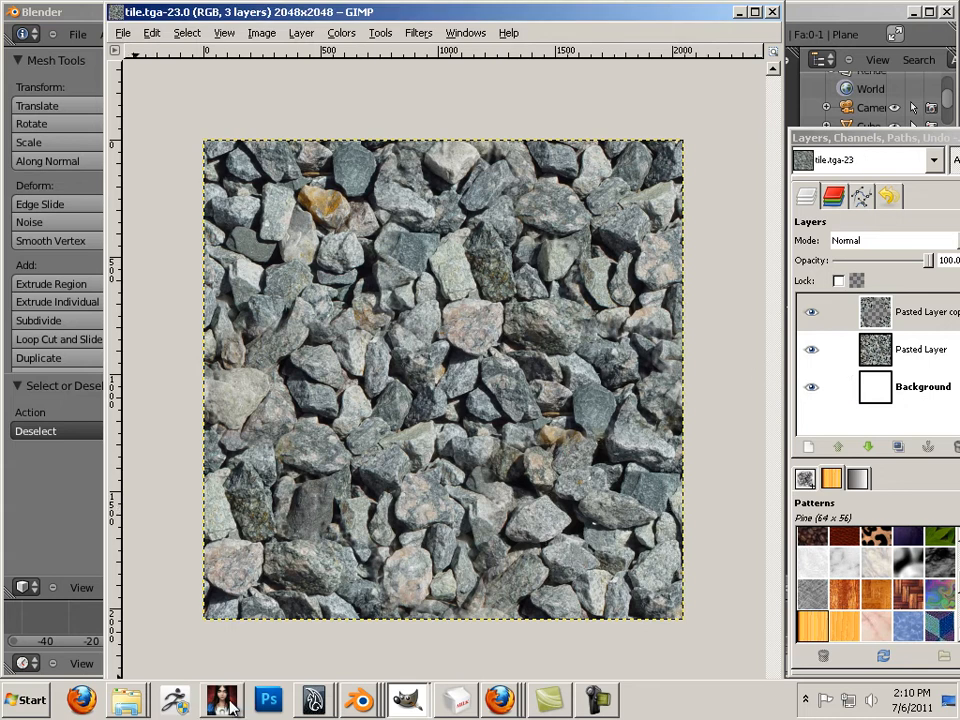
Switch to the Blender window with the gravel plane, widen the UV/Image Editor and select the whole plane in Edit Mode
left_click(359, 701)
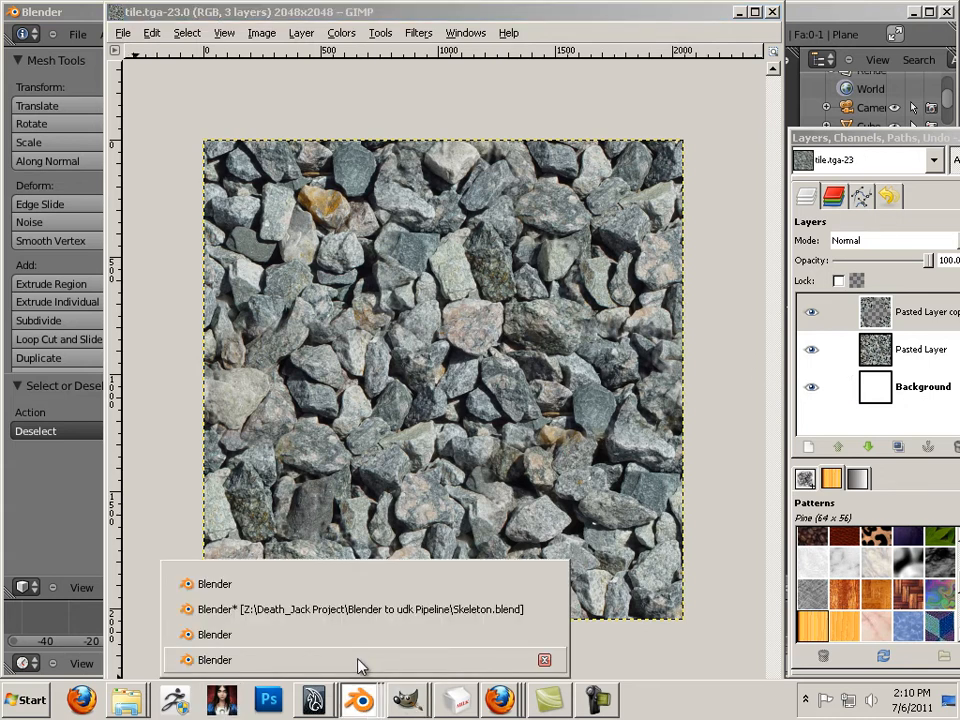
left_click(359, 667)
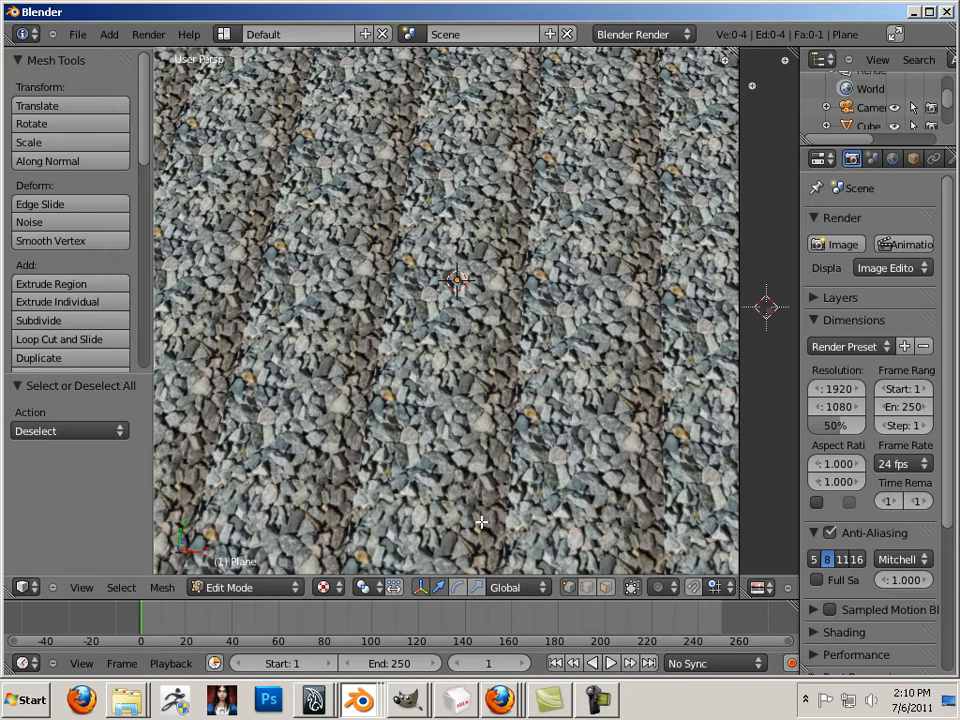
scroll(481, 522, "down", 6)
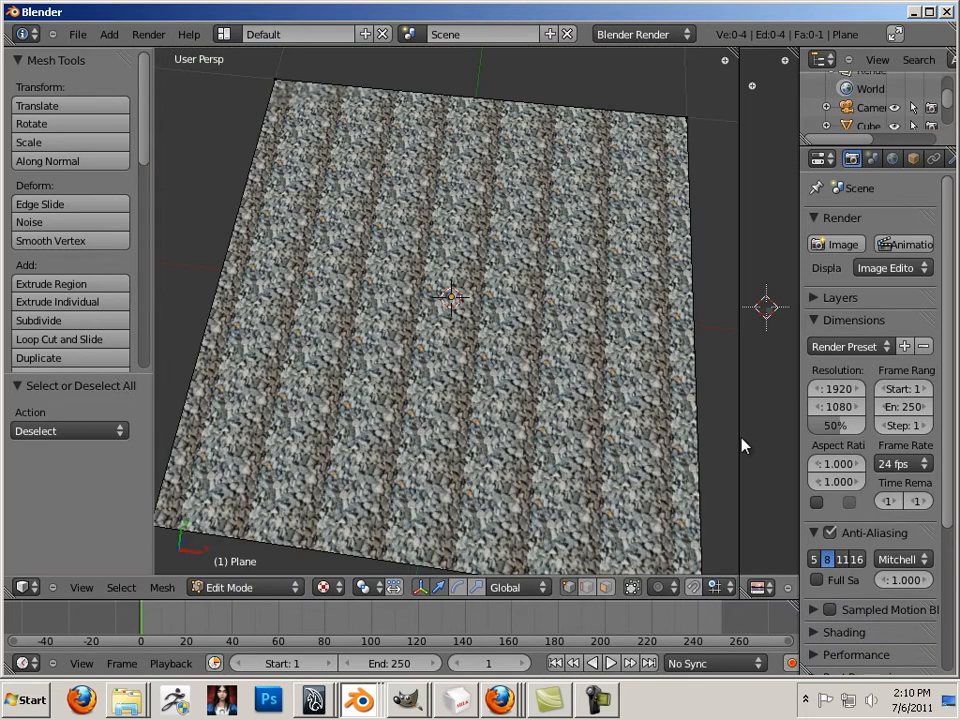
left_click_drag(742, 446, 480, 400)
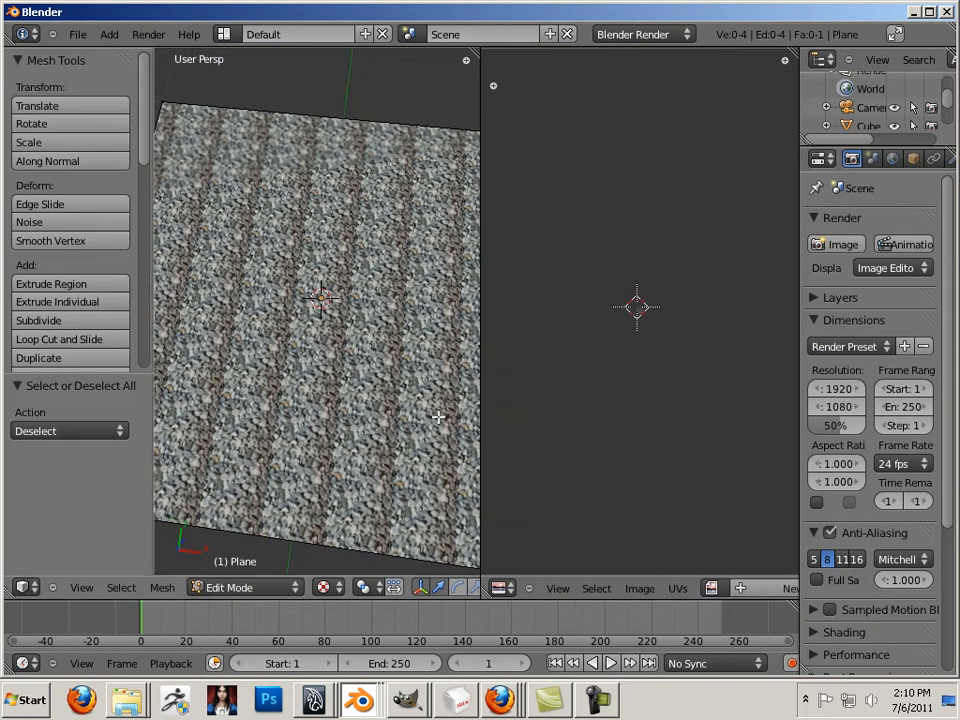
key("Tab")
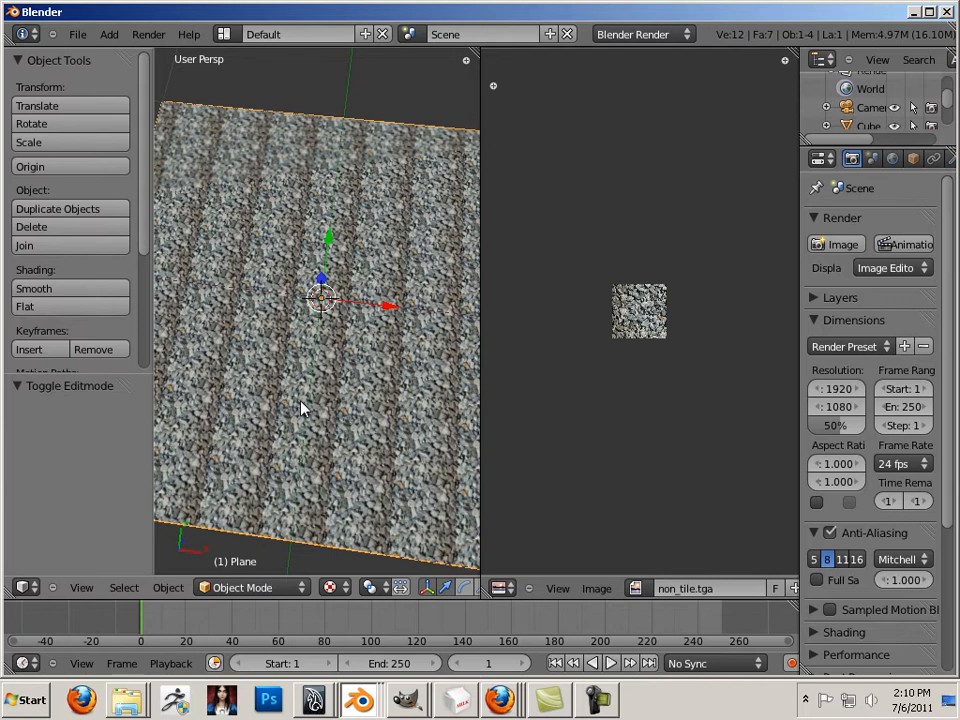
key("Tab")
key("a")
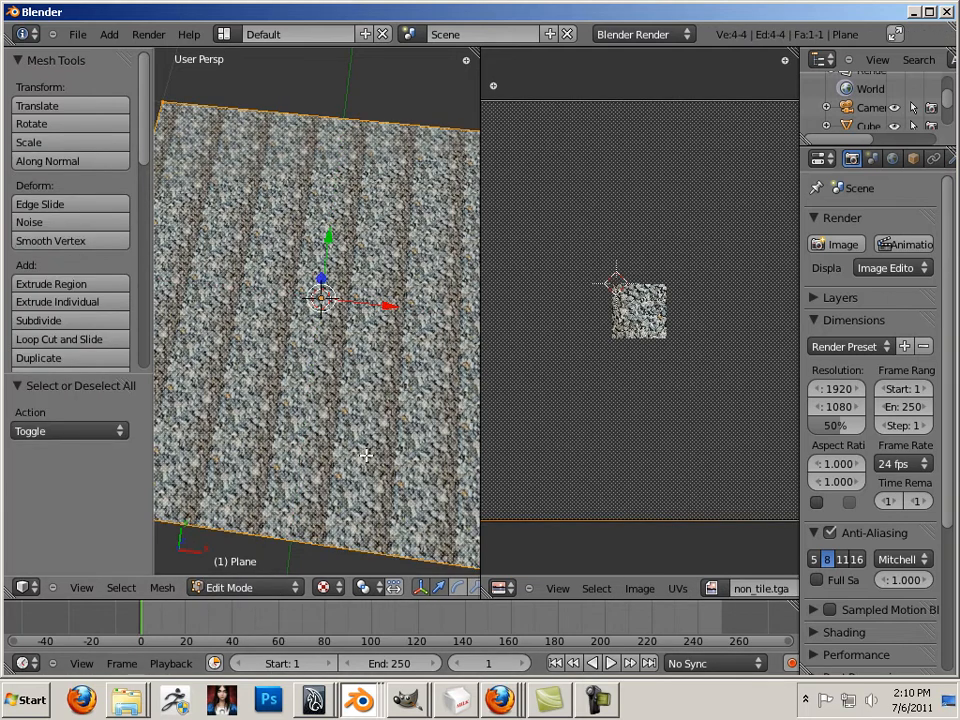
Replace the non_tile.tga image on the plane with tile.tga
left_click(633, 590)
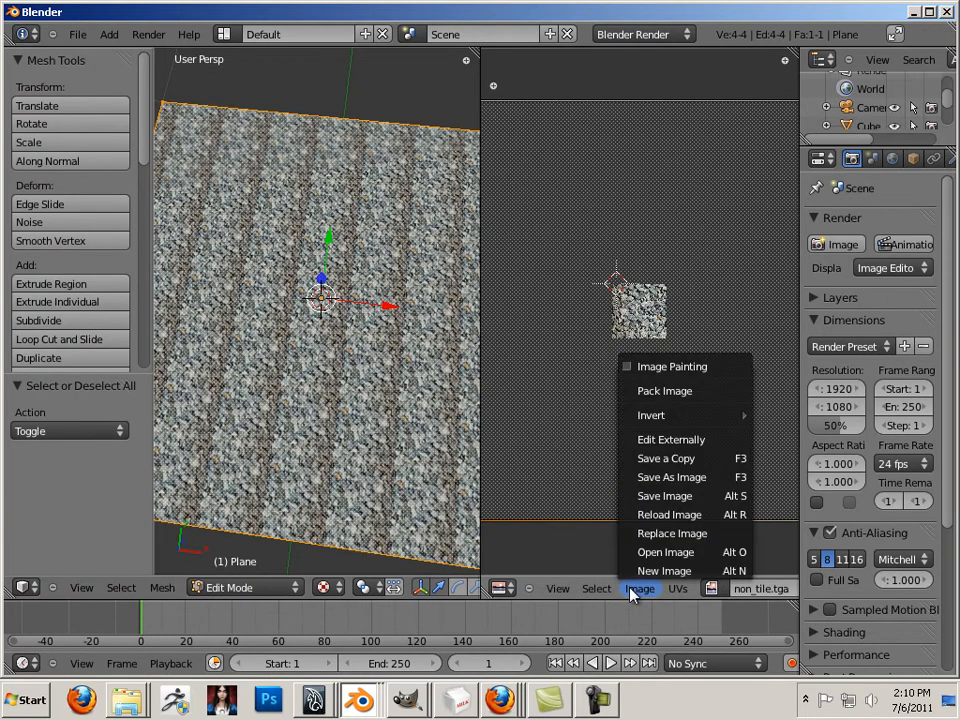
left_click(672, 533)
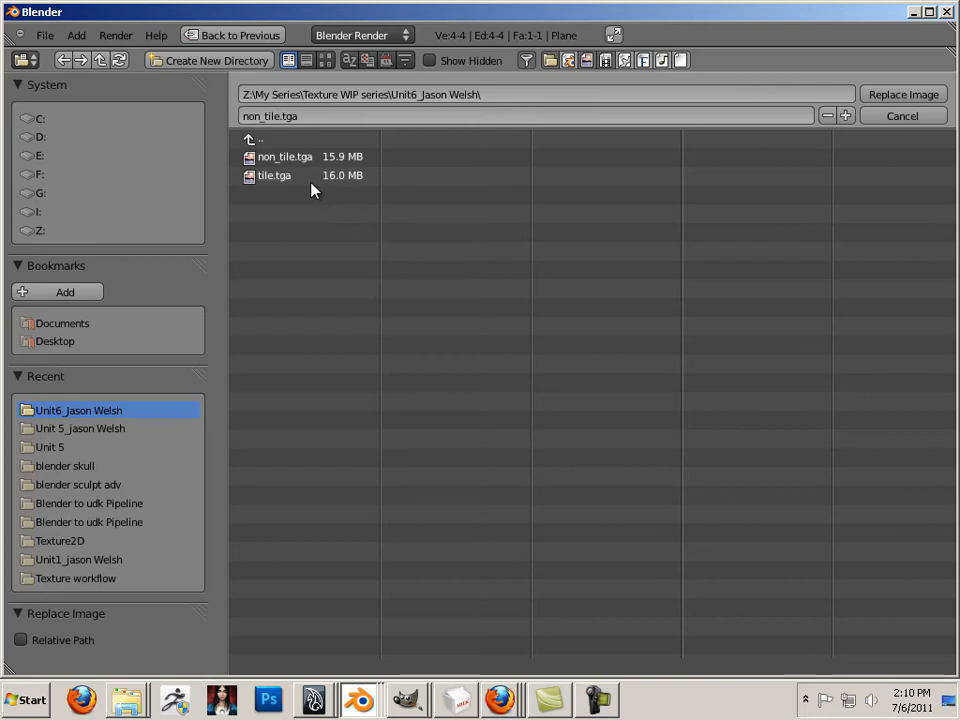
left_click(282, 180)
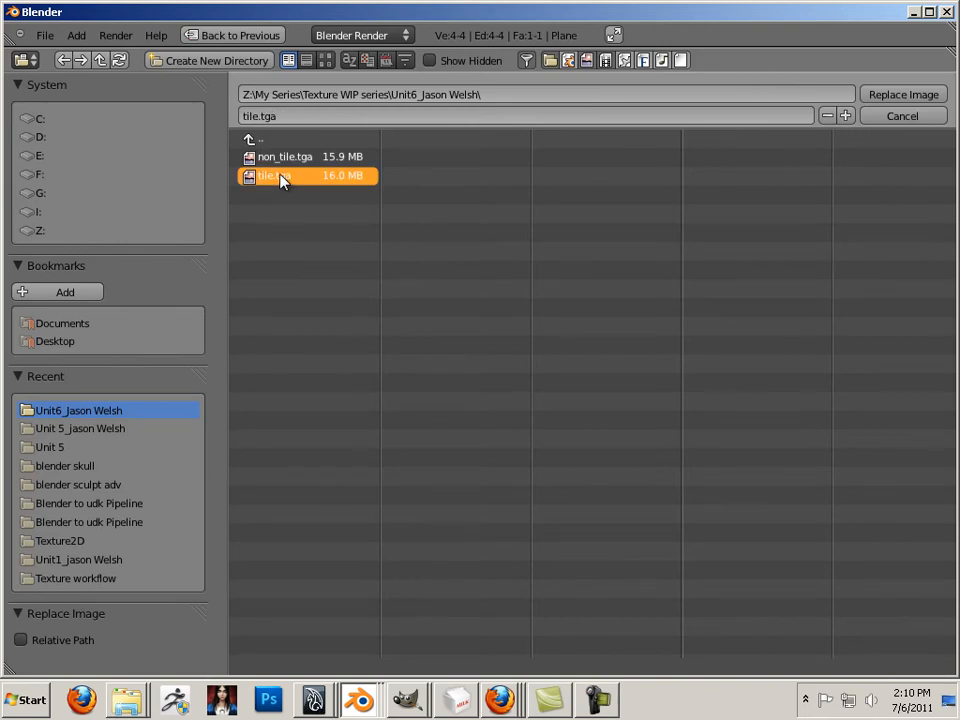
left_click(897, 94)
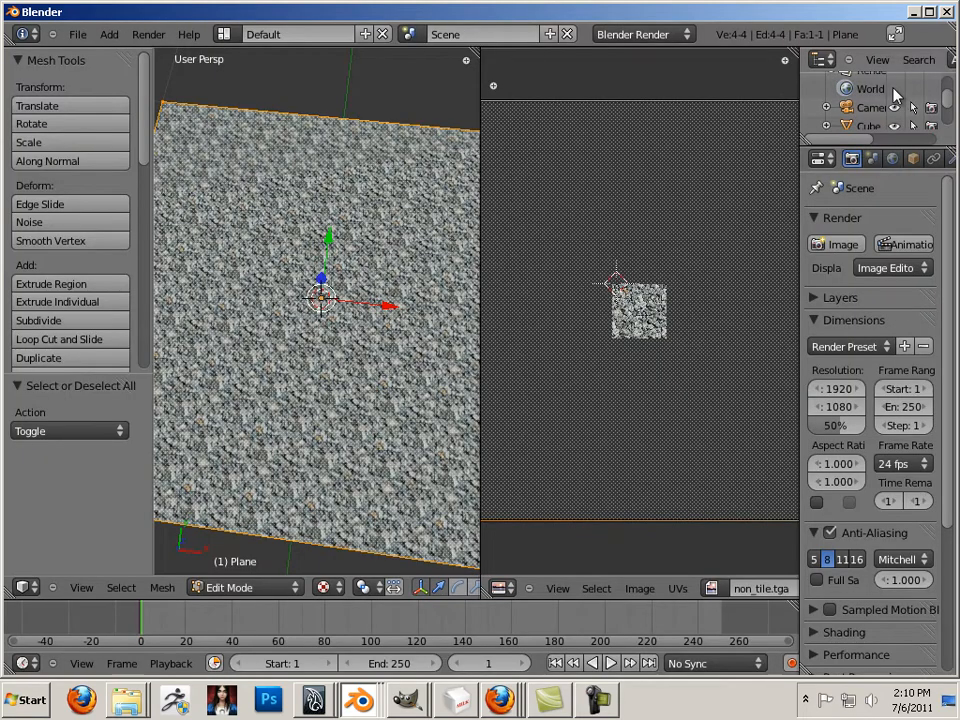
Deselect the plane, widen the 3D viewport and examine the tiling of the new gravel texture from another angle
key("a")
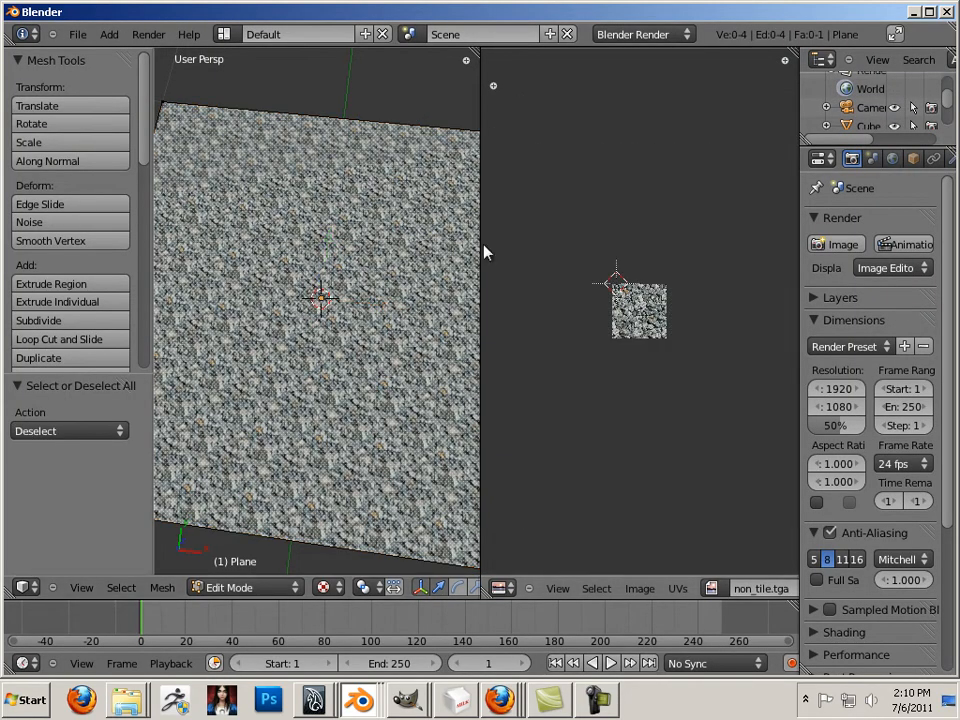
left_click_drag(481, 245, 762, 258)
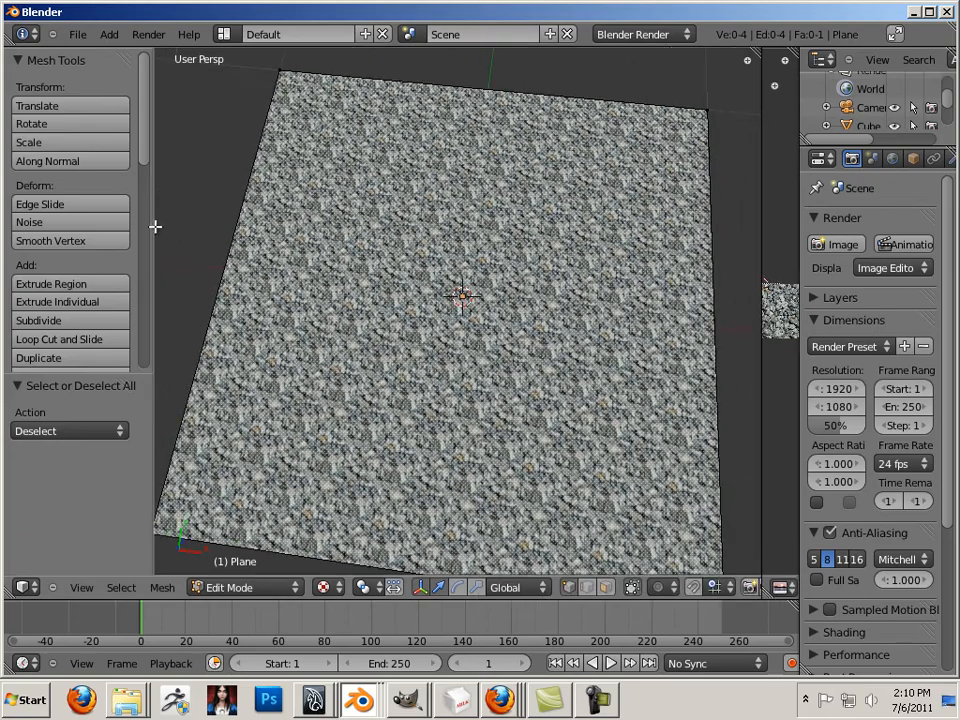
left_click_drag(169, 231, 210, 221)
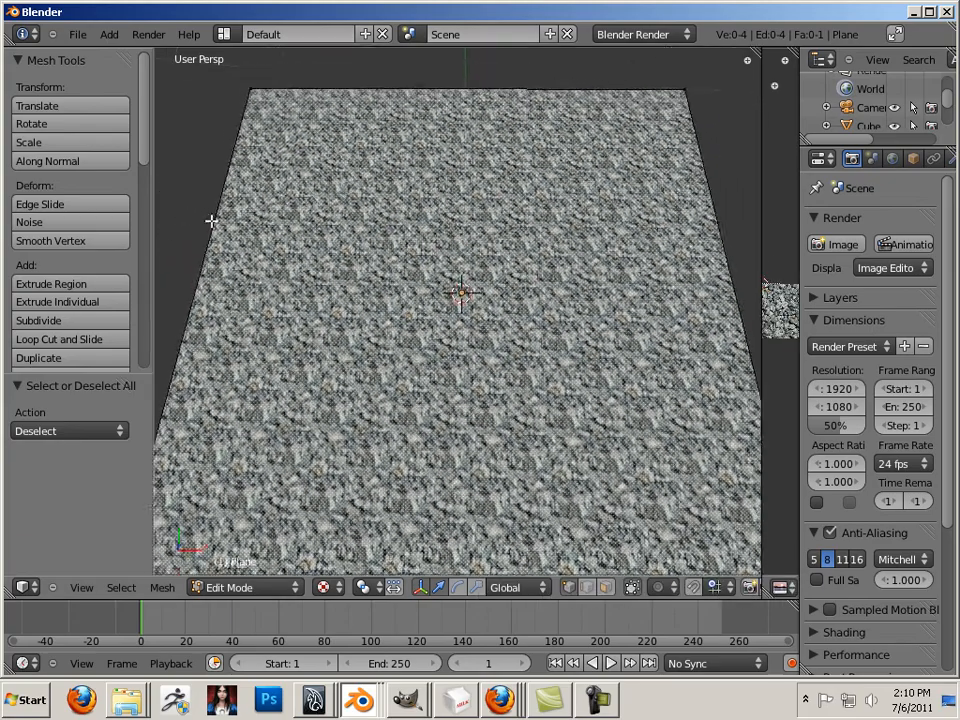
Examine the gravel texture on the plane up close, from a distance and from several angles for noticeable repetition
scroll(300, 270, "up", 3)
scroll(340, 273, "up", 4)
left_click_drag(400, 275, 523, 429)
scroll(523, 429, "up", 4)
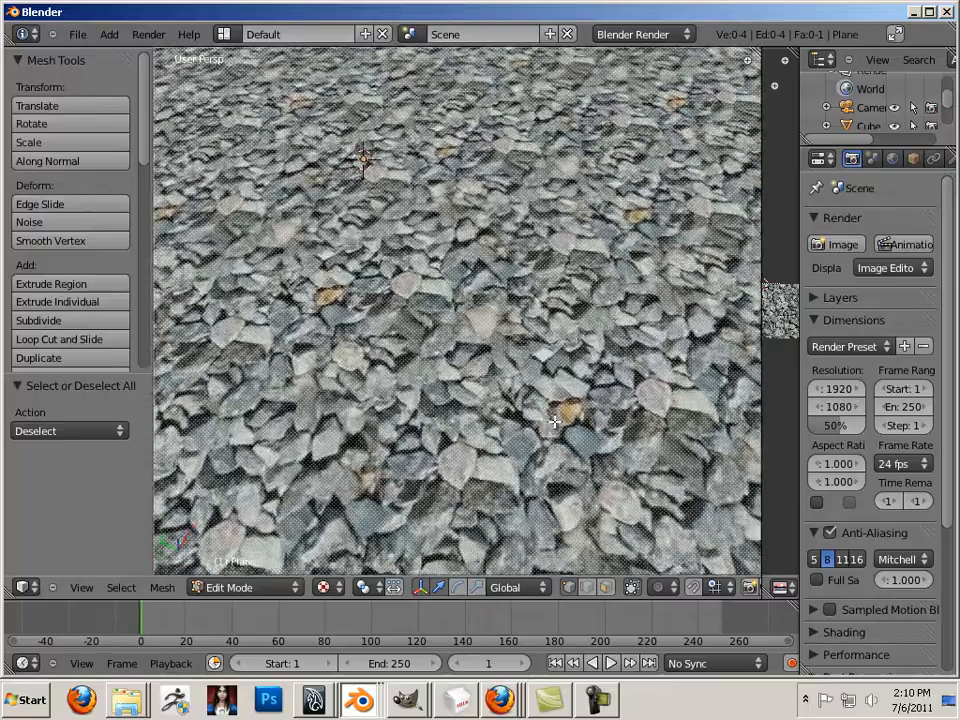
scroll(533, 406, "down", 6)
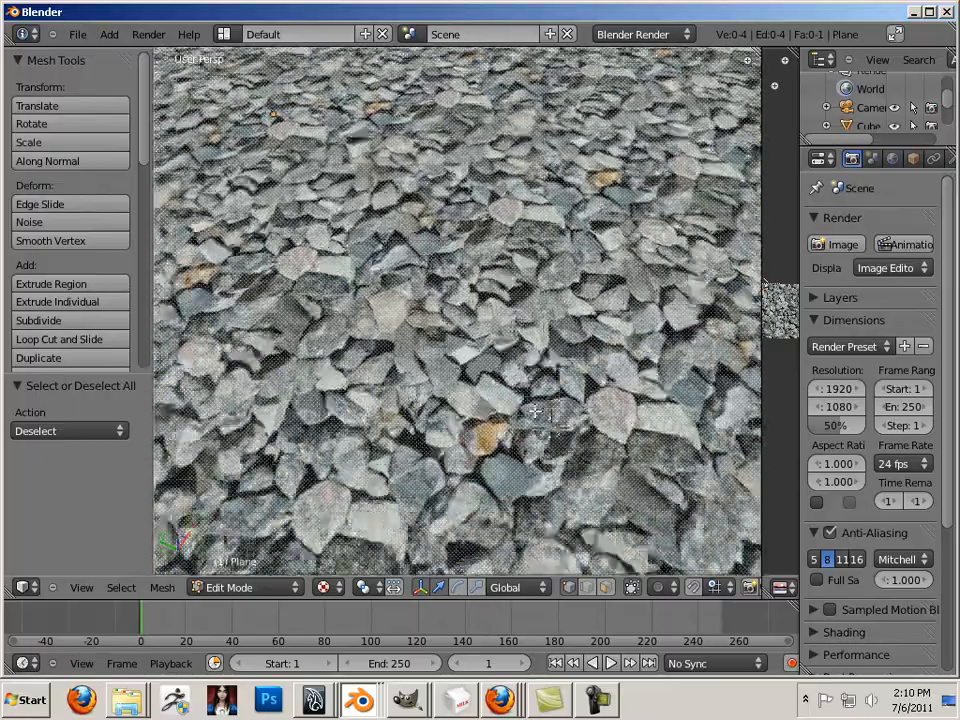
scroll(602, 480, "up", 5)
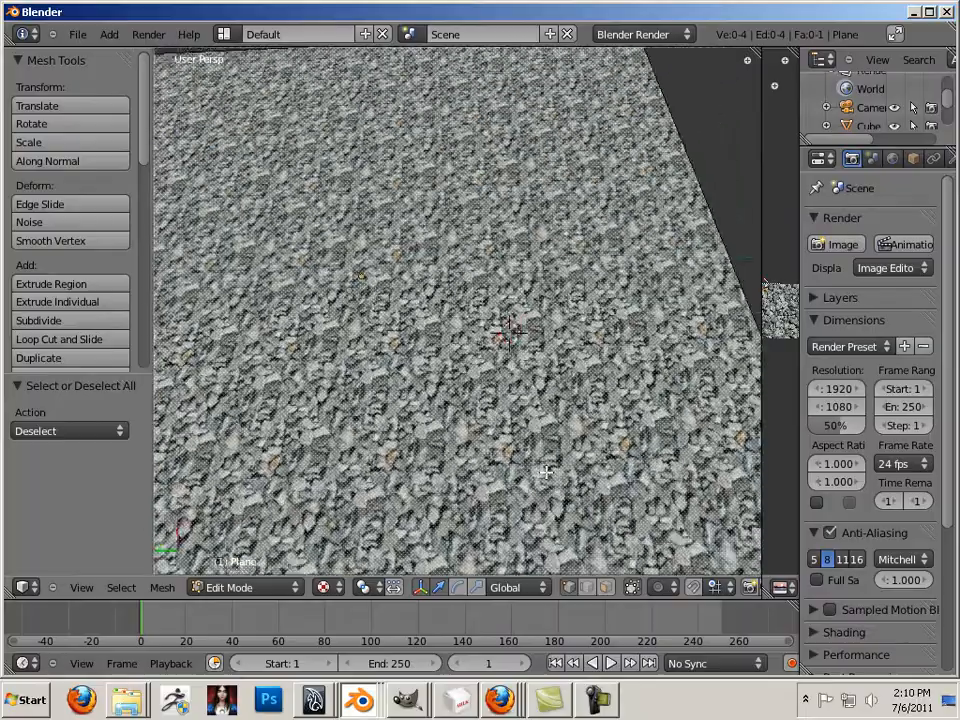
left_click_drag(546, 471, 216, 560)
scroll(349, 402, "down", 2)
scroll(349, 402, "down", 2)
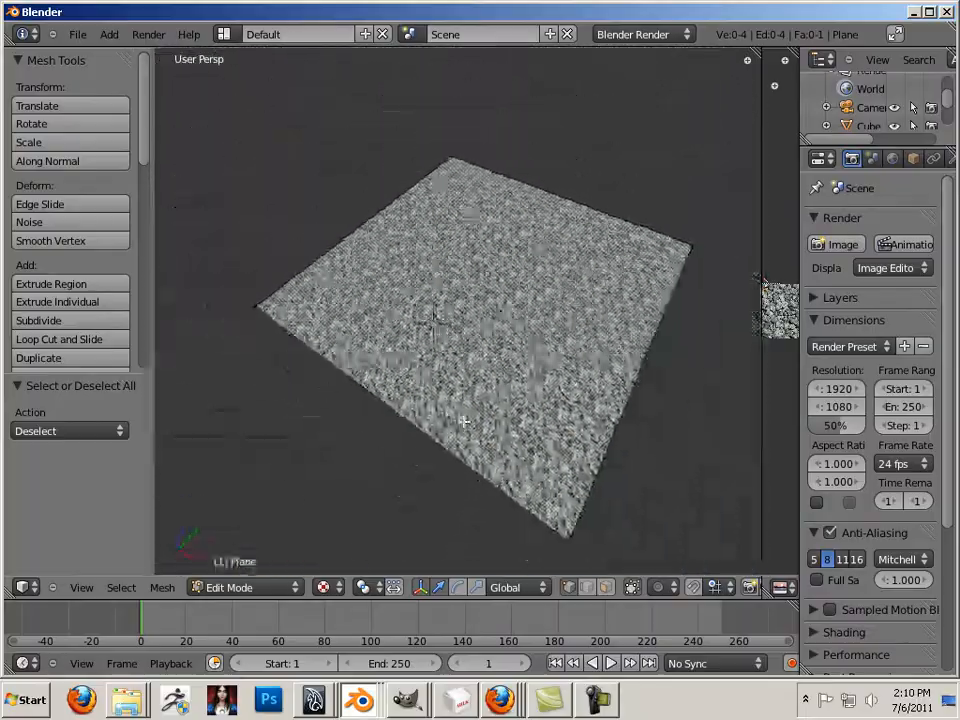
left_click_drag(232, 424, 414, 422)
scroll(336, 433, "up", 1)
scroll(336, 433, "up", 4)
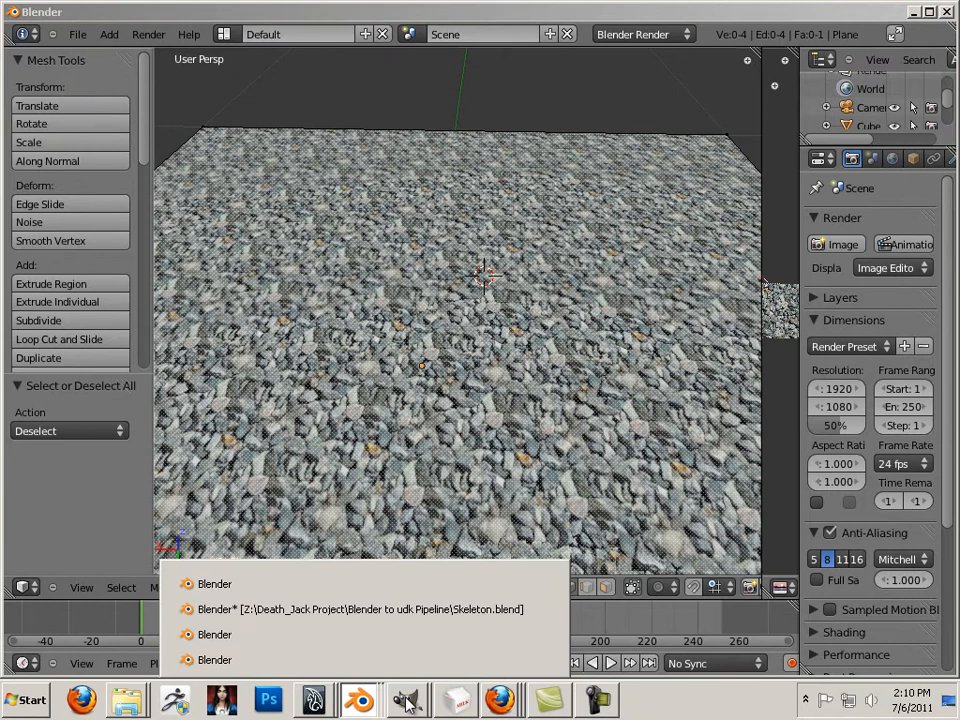
Switch to the tile.tga image in GIMP and erase the top layer over the conspicuous orange stone near the image's upper left
mouse_move(407, 705)
left_click(410, 662)
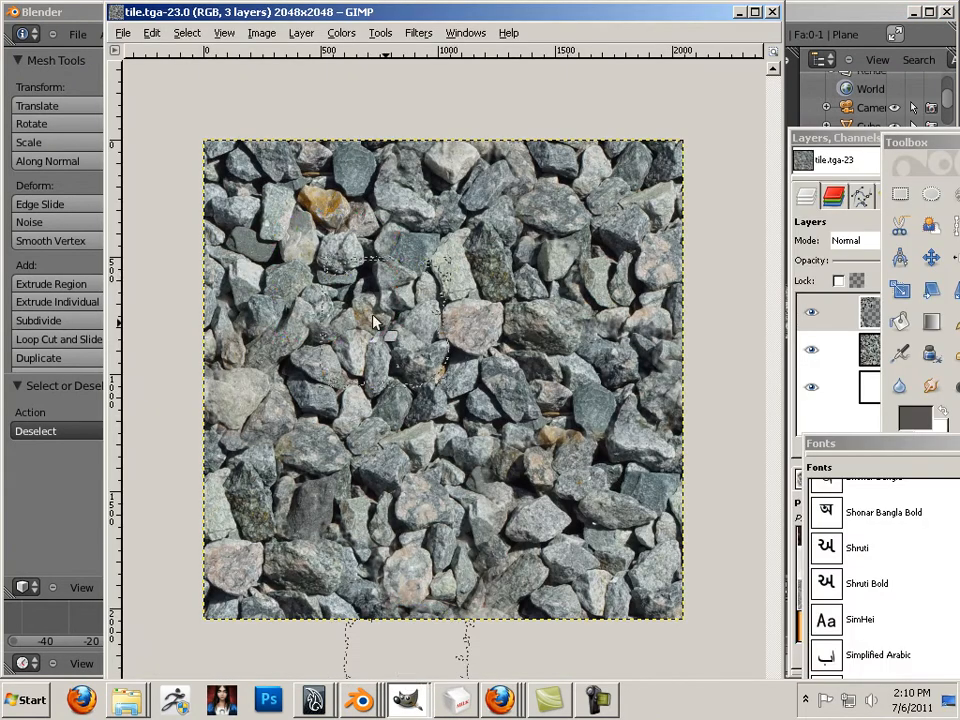
left_click_drag(333, 273, 329, 232)
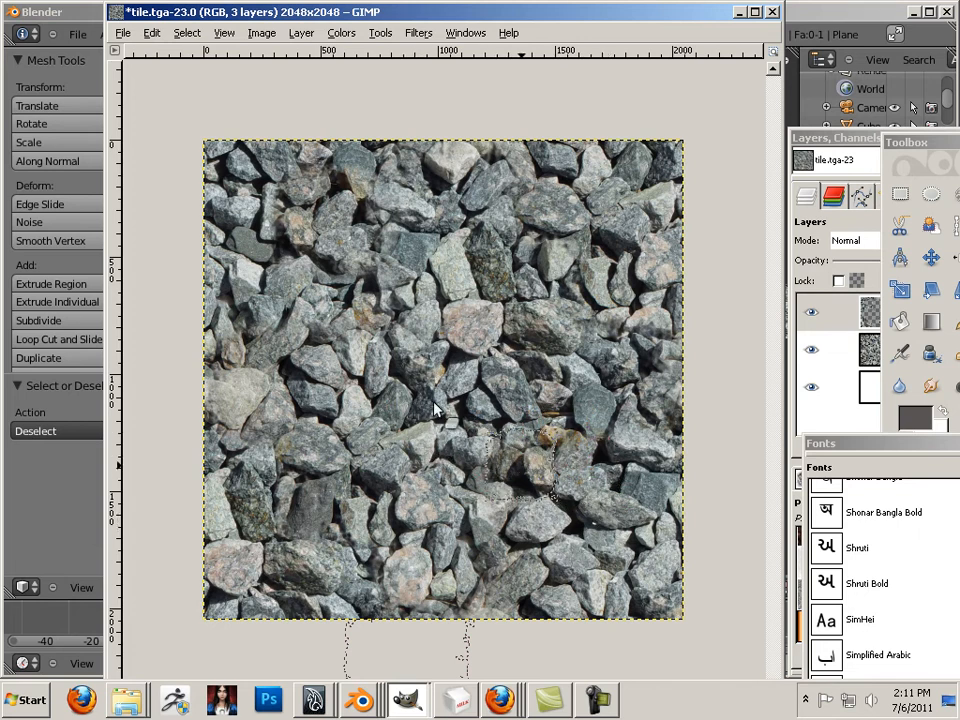
Save the edited gravel image again as a TGA, merging visible layers on export, with RLE compression and Bottom left origin
left_click(123, 33)
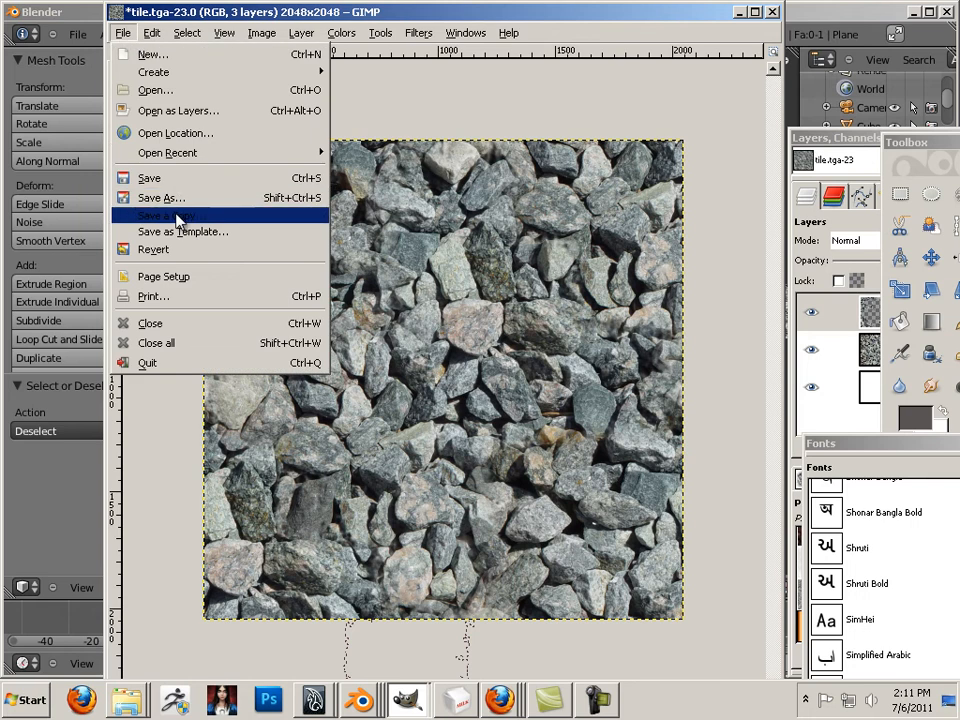
left_click(172, 198)
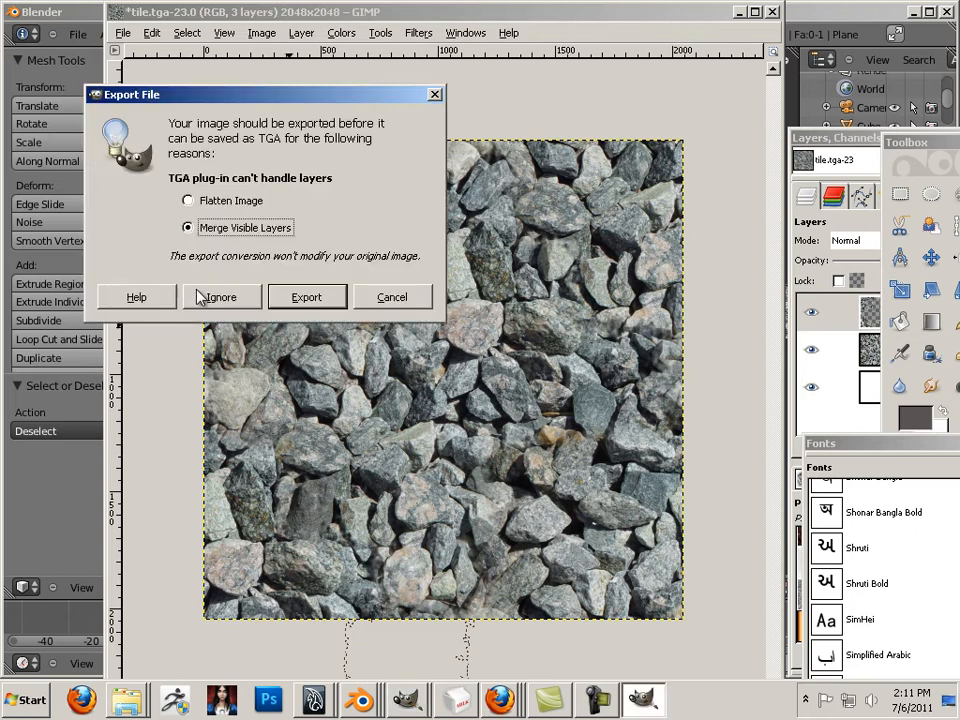
left_click(336, 304)
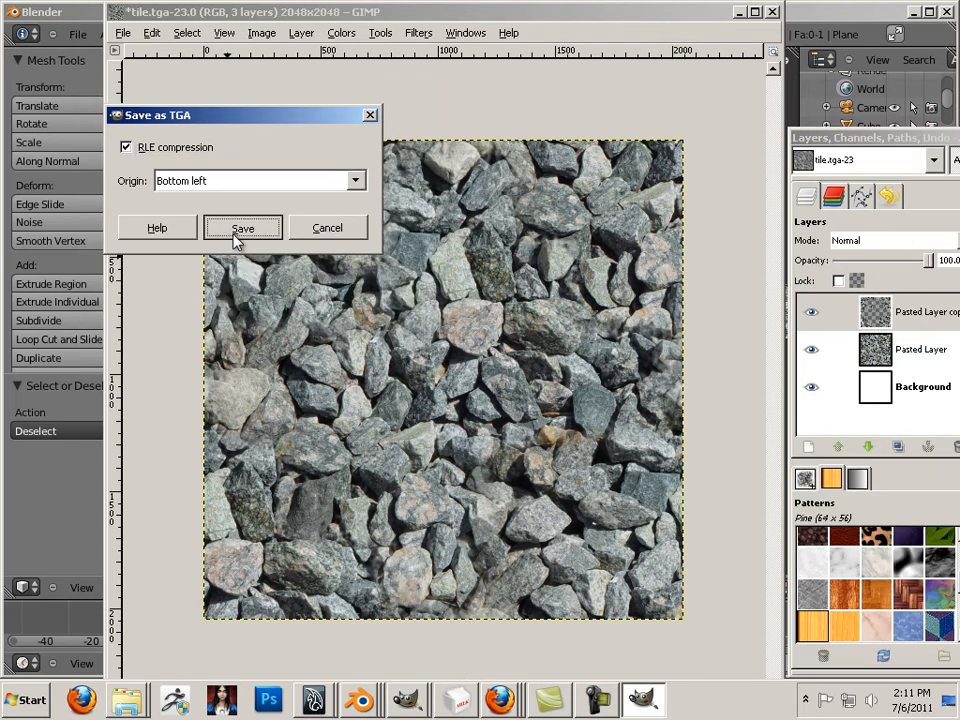
left_click(237, 230)
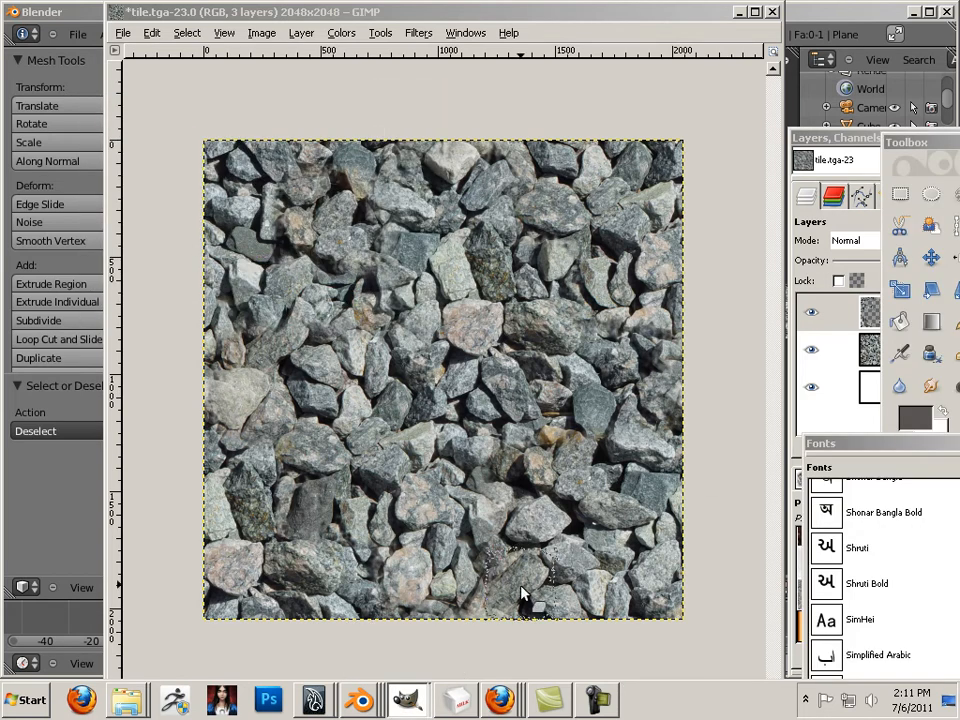
Switch to the Blender window with the gravel plane, widen the UV/Image Editor, return to Object Mode and select all objects
left_click(355, 700)
left_click(453, 590)
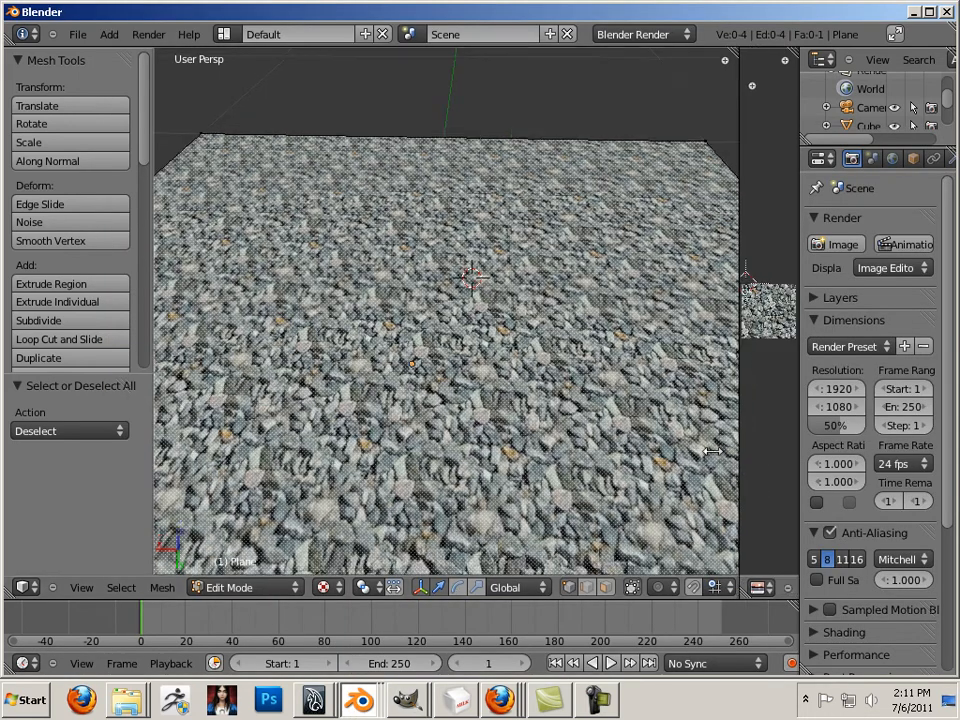
left_click_drag(761, 452, 484, 448)
key("Tab")
key("a")
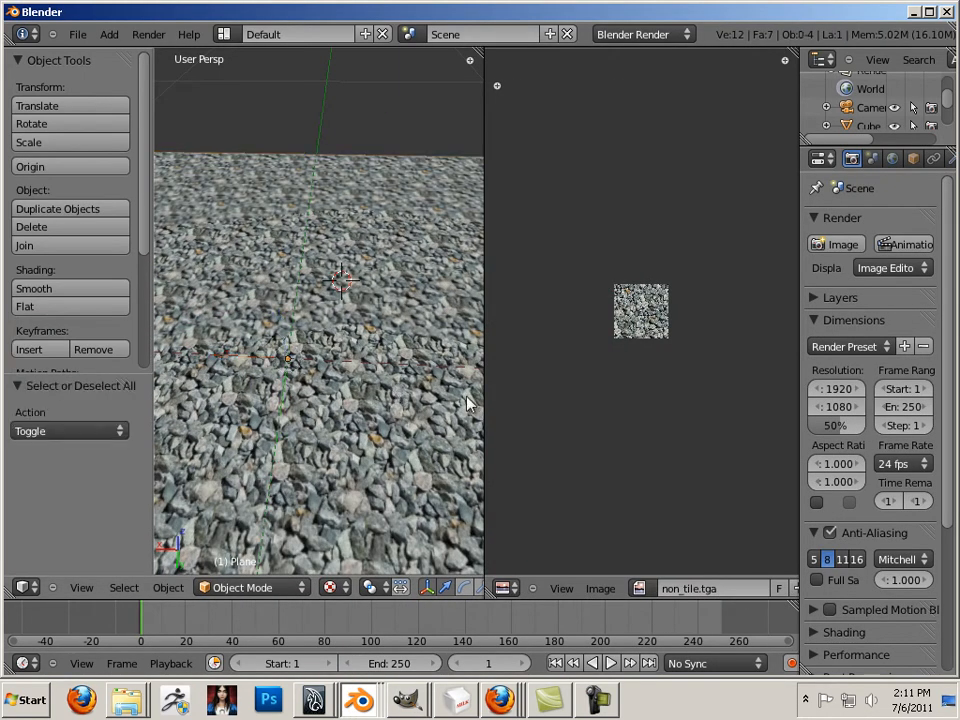
Reload the plane's gravel image from disk in the UV/Image Editor
left_click(634, 590)
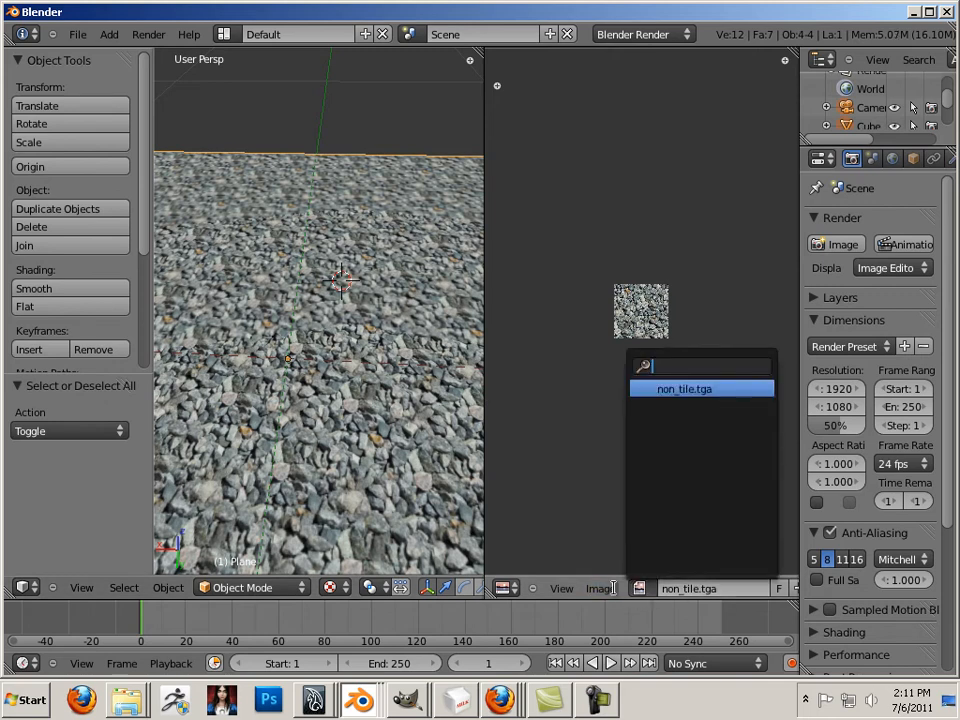
left_click(604, 589)
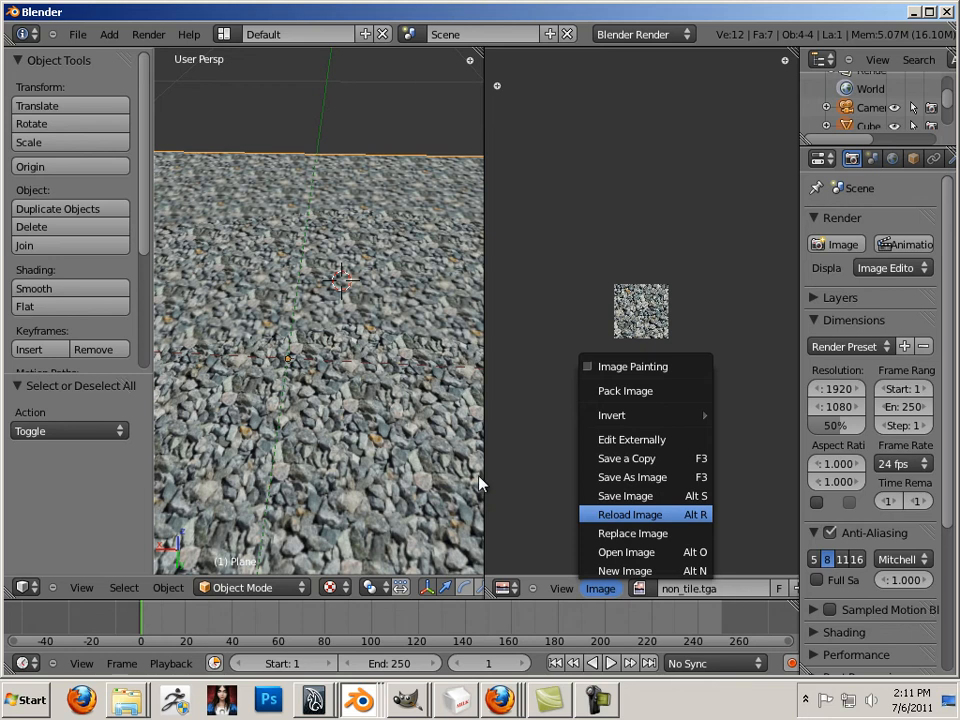
key("Return")
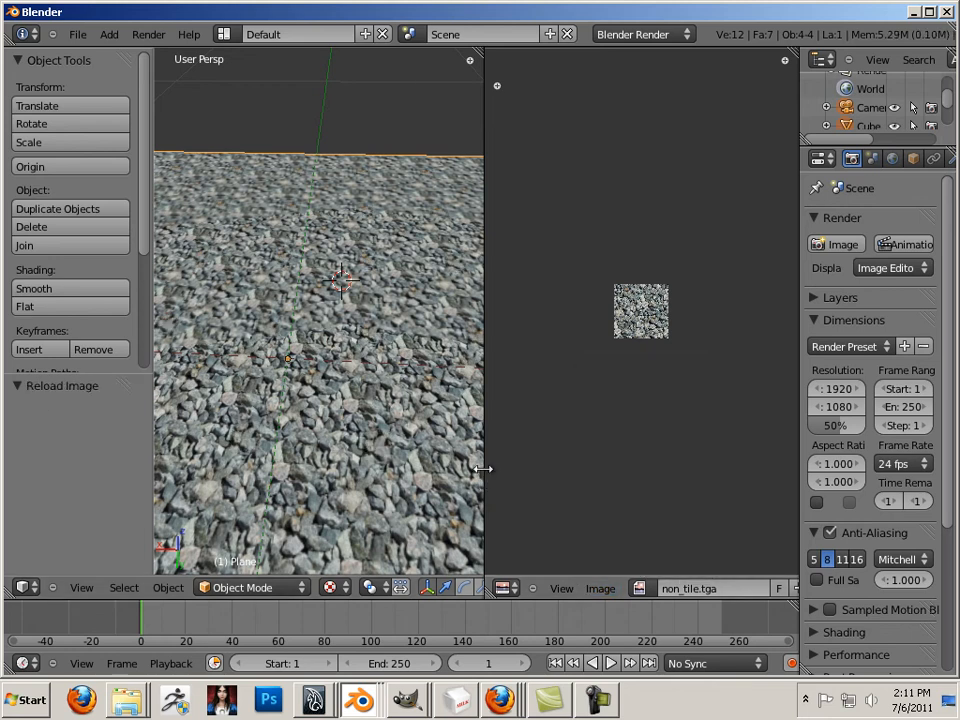
Widen the 3D viewport, deselect all objects and examine the reloaded gravel texture's tiling from near and far
left_click_drag(491, 467, 808, 502)
scroll(560, 475, "down", 3)
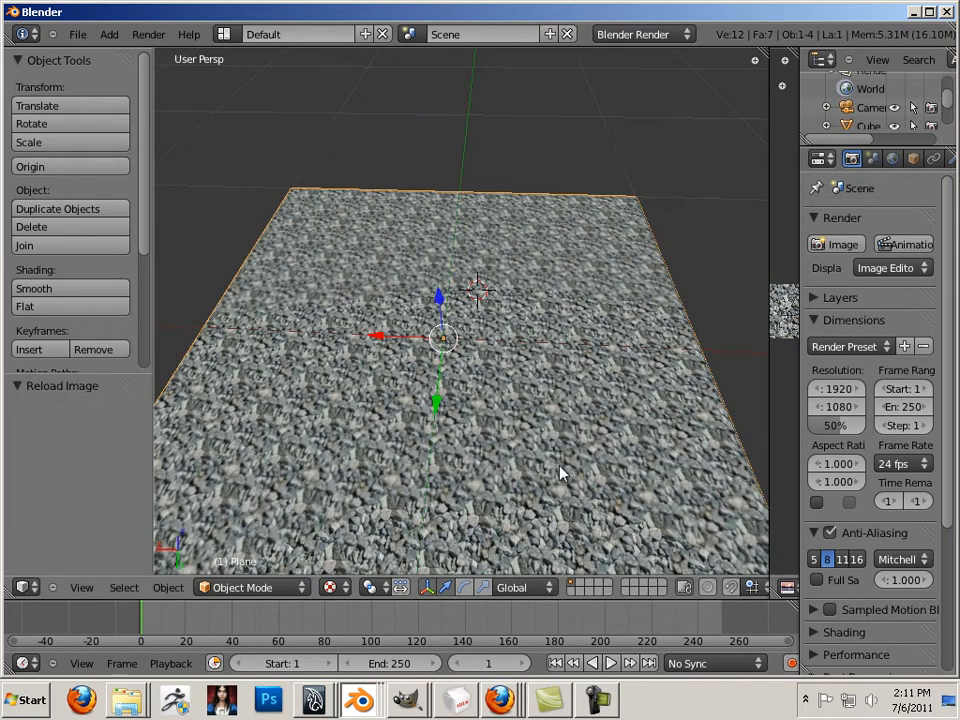
key("a")
left_click_drag(650, 392, 540, 427)
scroll(487, 412, "up", 5)
scroll(540, 427, "down", 10)
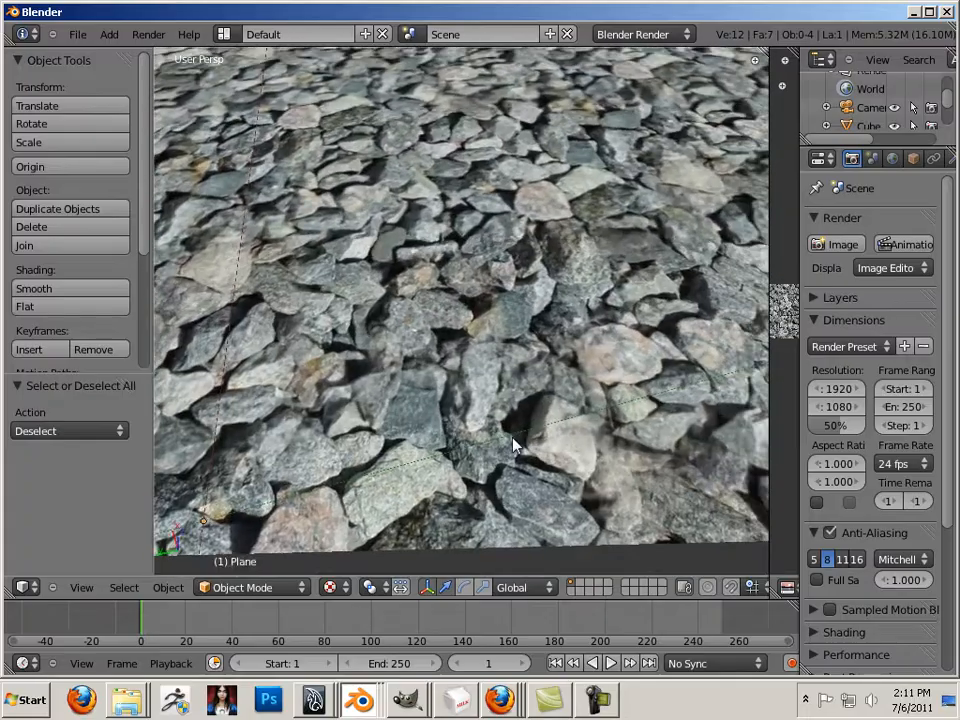